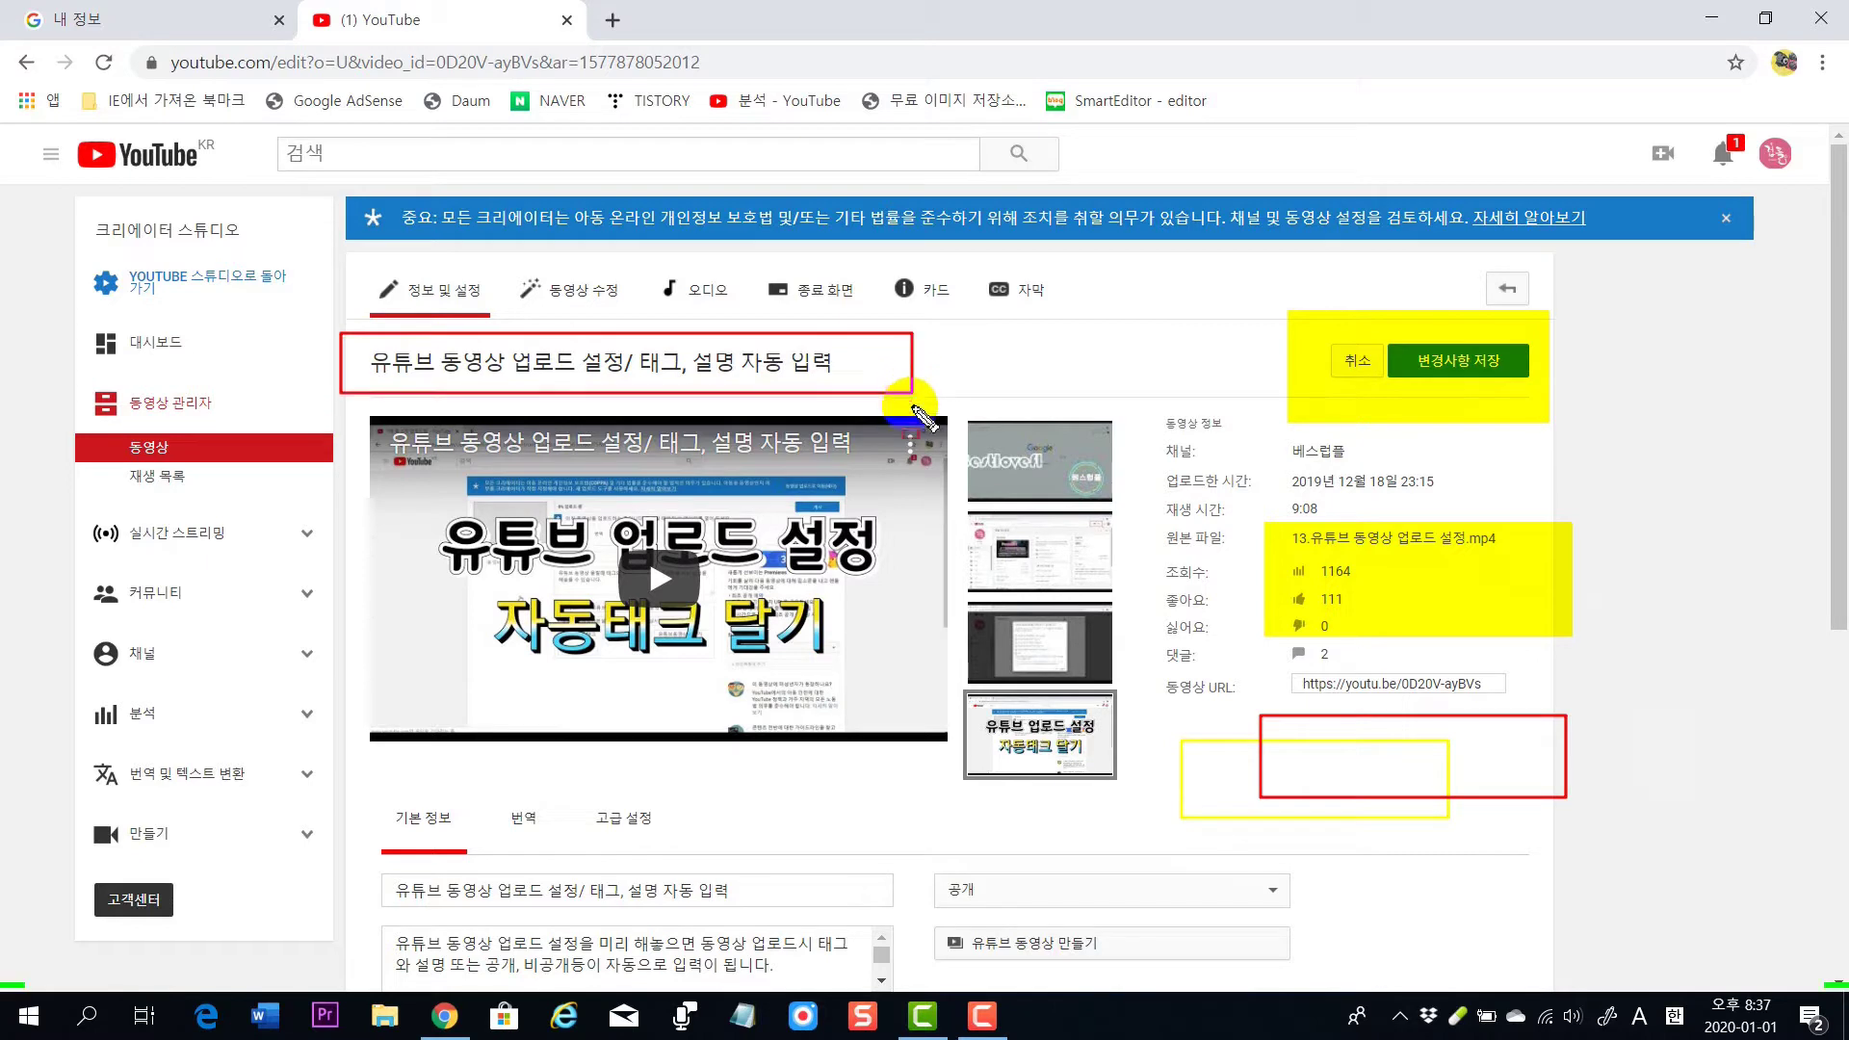
Step: Annotate the YouTube page with red and blue lines beside the video title and blue and magenta ellipses around 고급 설정 and 번역
drag(947, 396, 1269, 406)
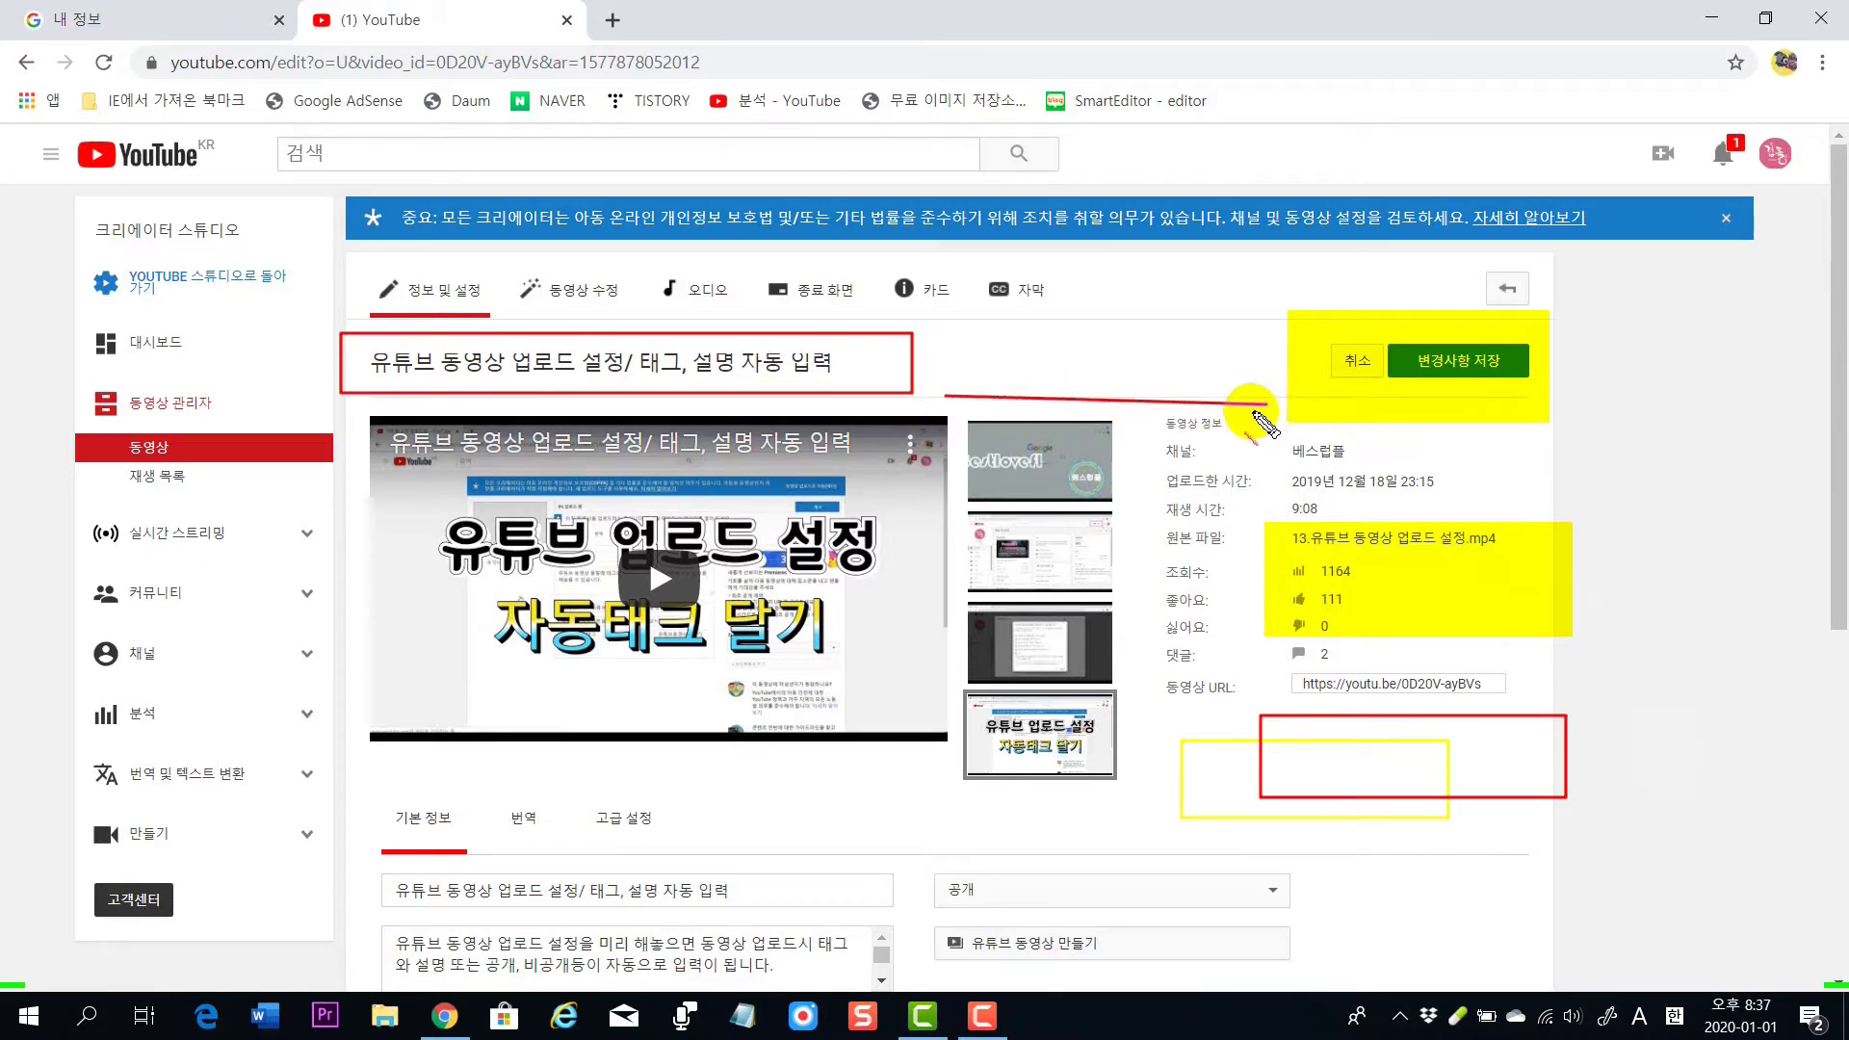
drag(994, 342, 1281, 347)
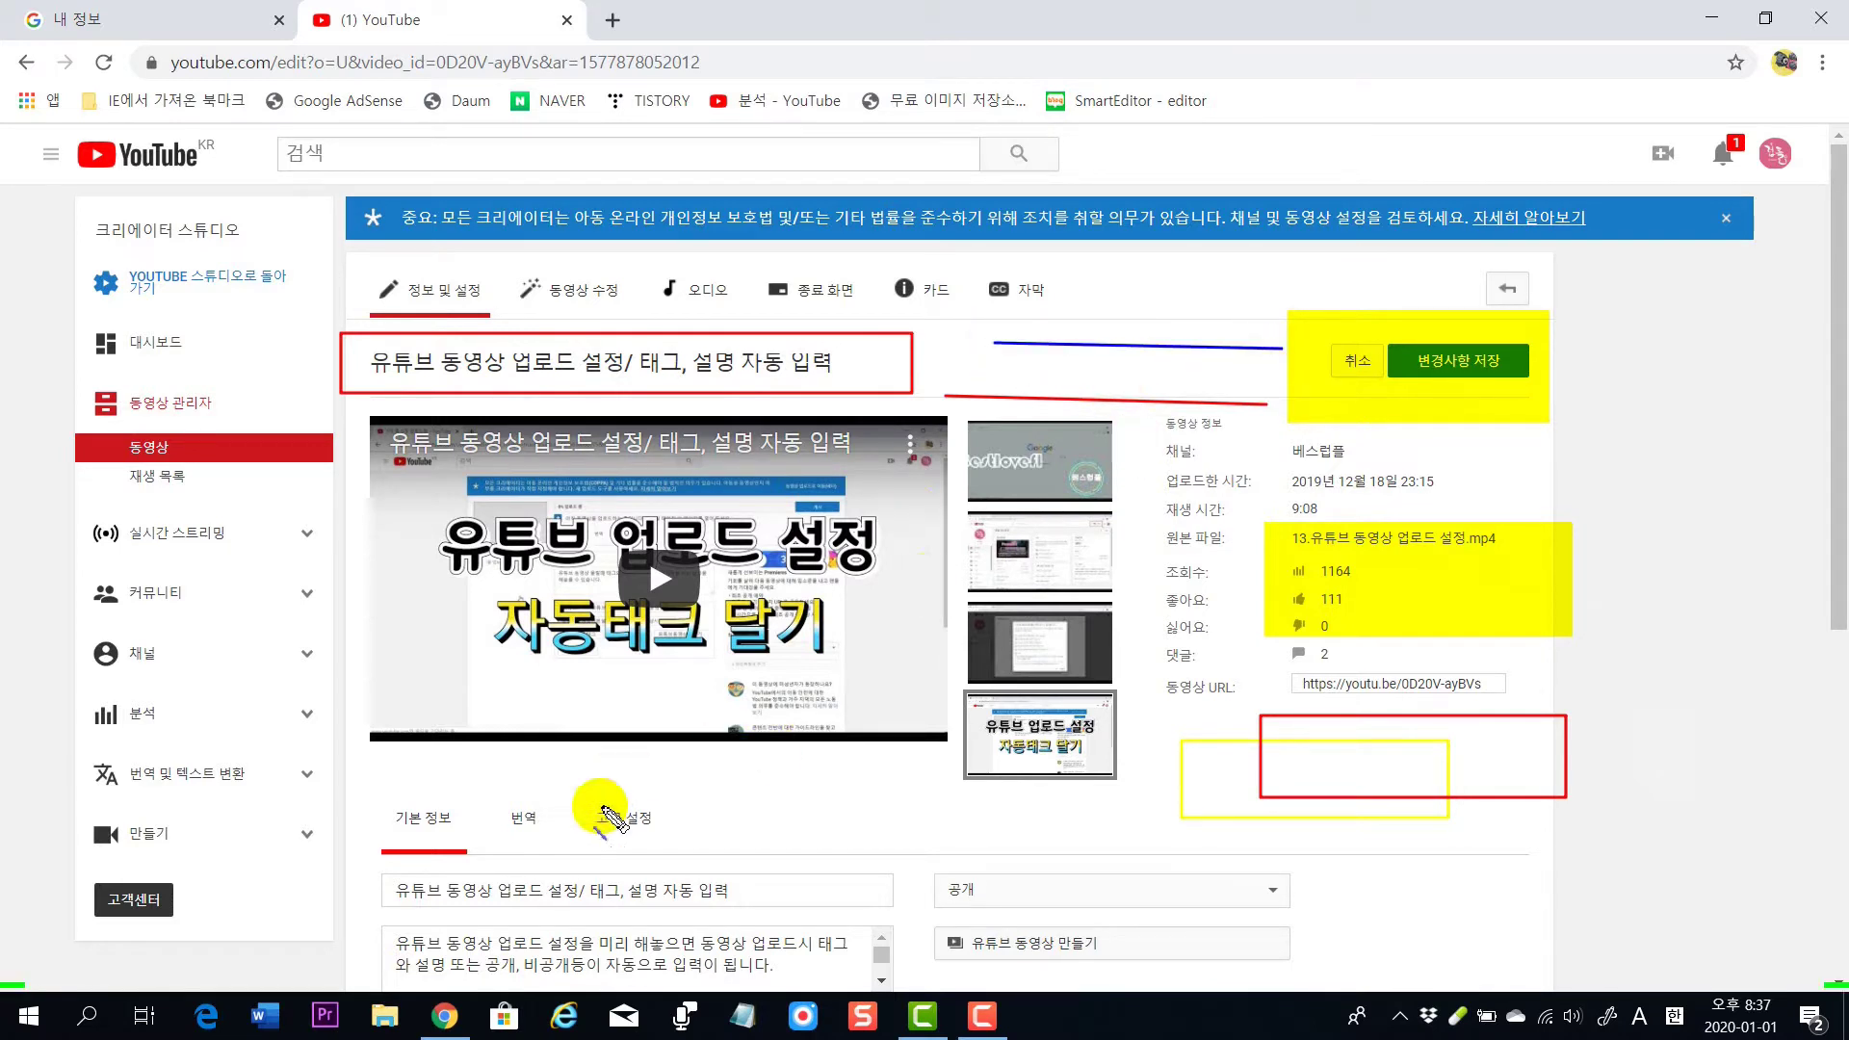
mouse_move(574, 792)
mouse_down()
mouse_move(744, 836)
mouse_move(709, 862)
mouse_up()
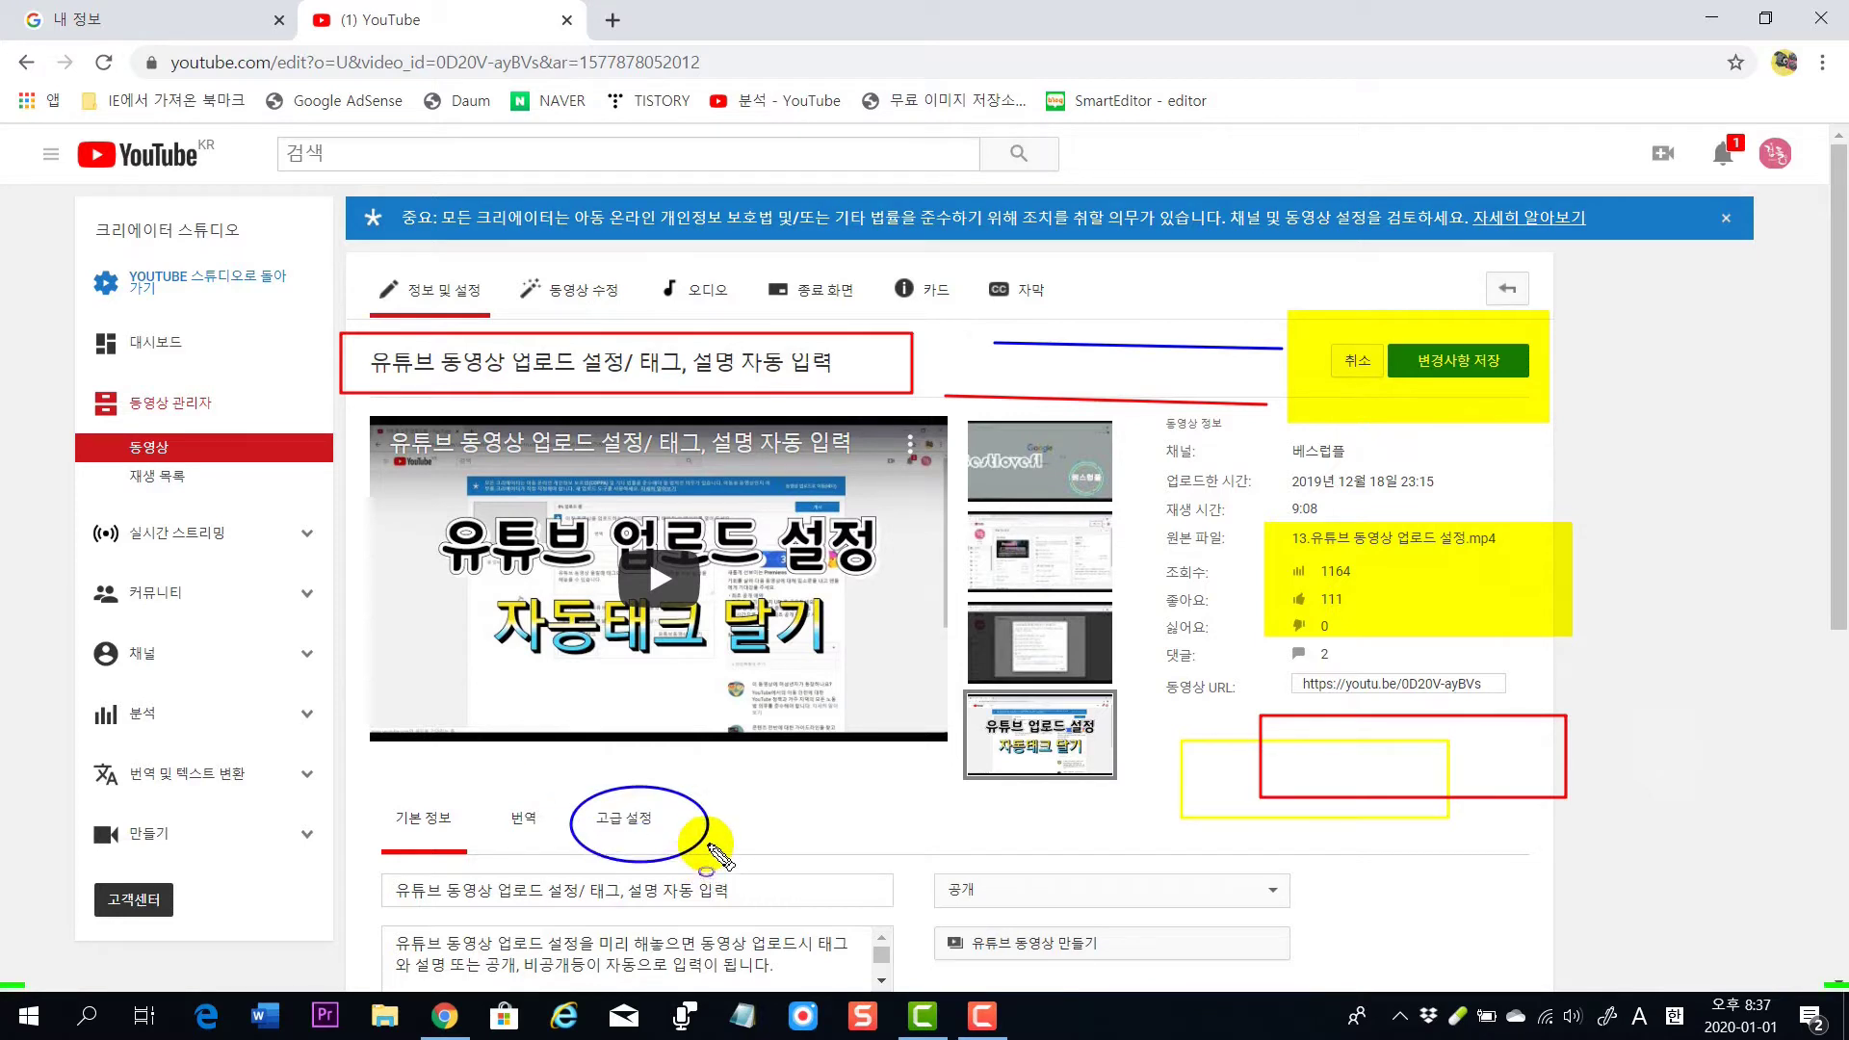
drag(476, 794, 575, 857)
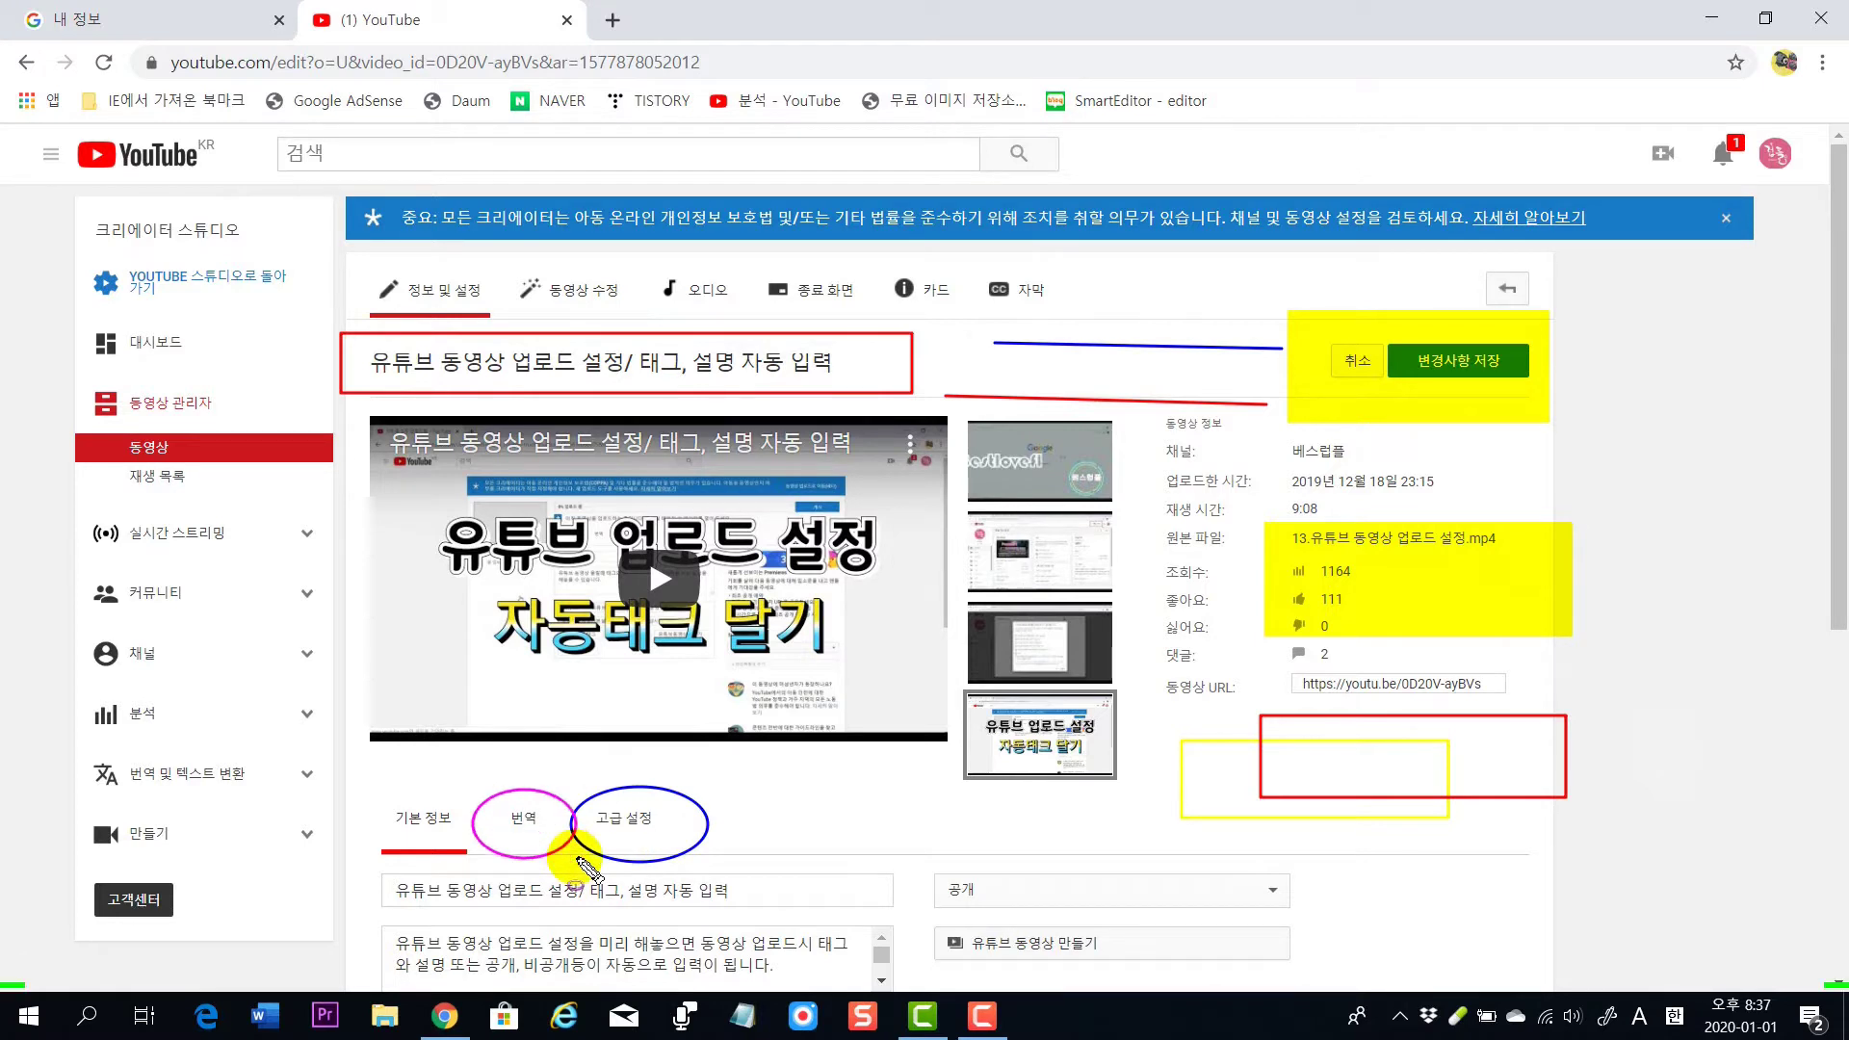
key(F4)
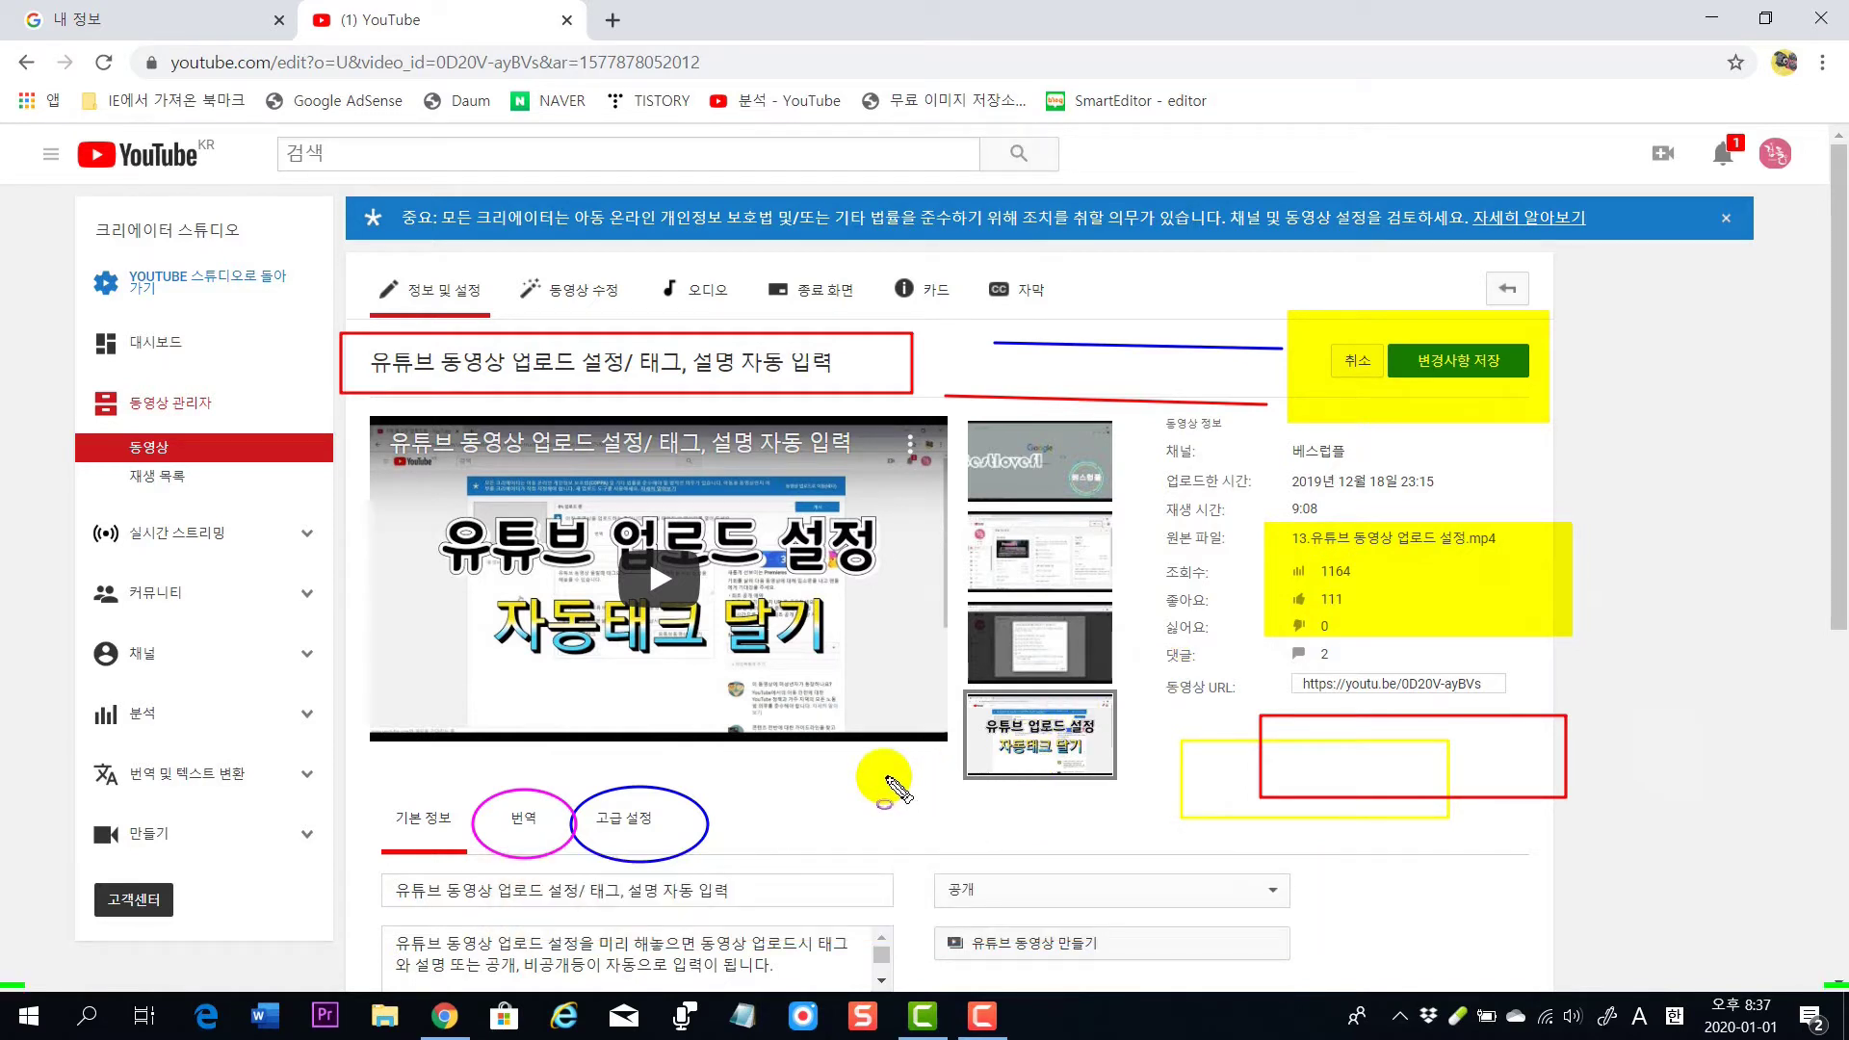
key(Escape)
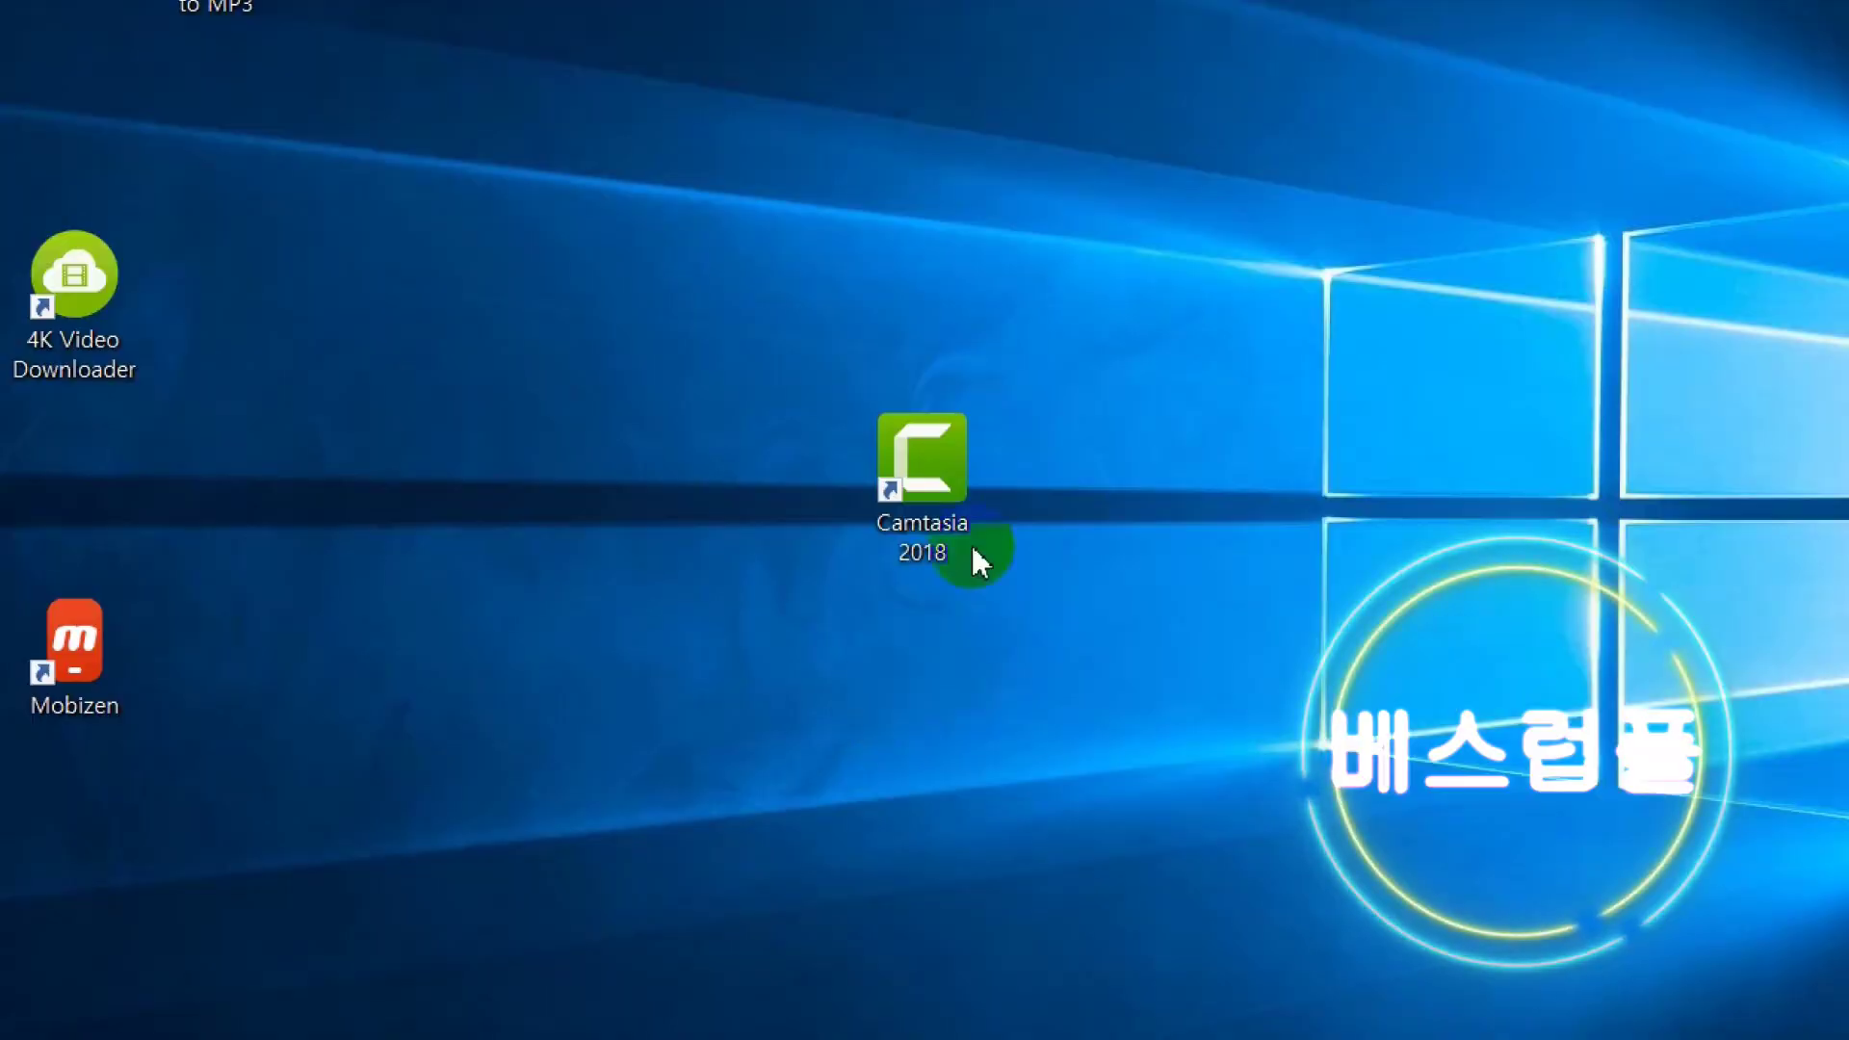
Step: Launch Camtasia 2018, create a new project and open the screen recorder
click(969, 538)
double_click(937, 498)
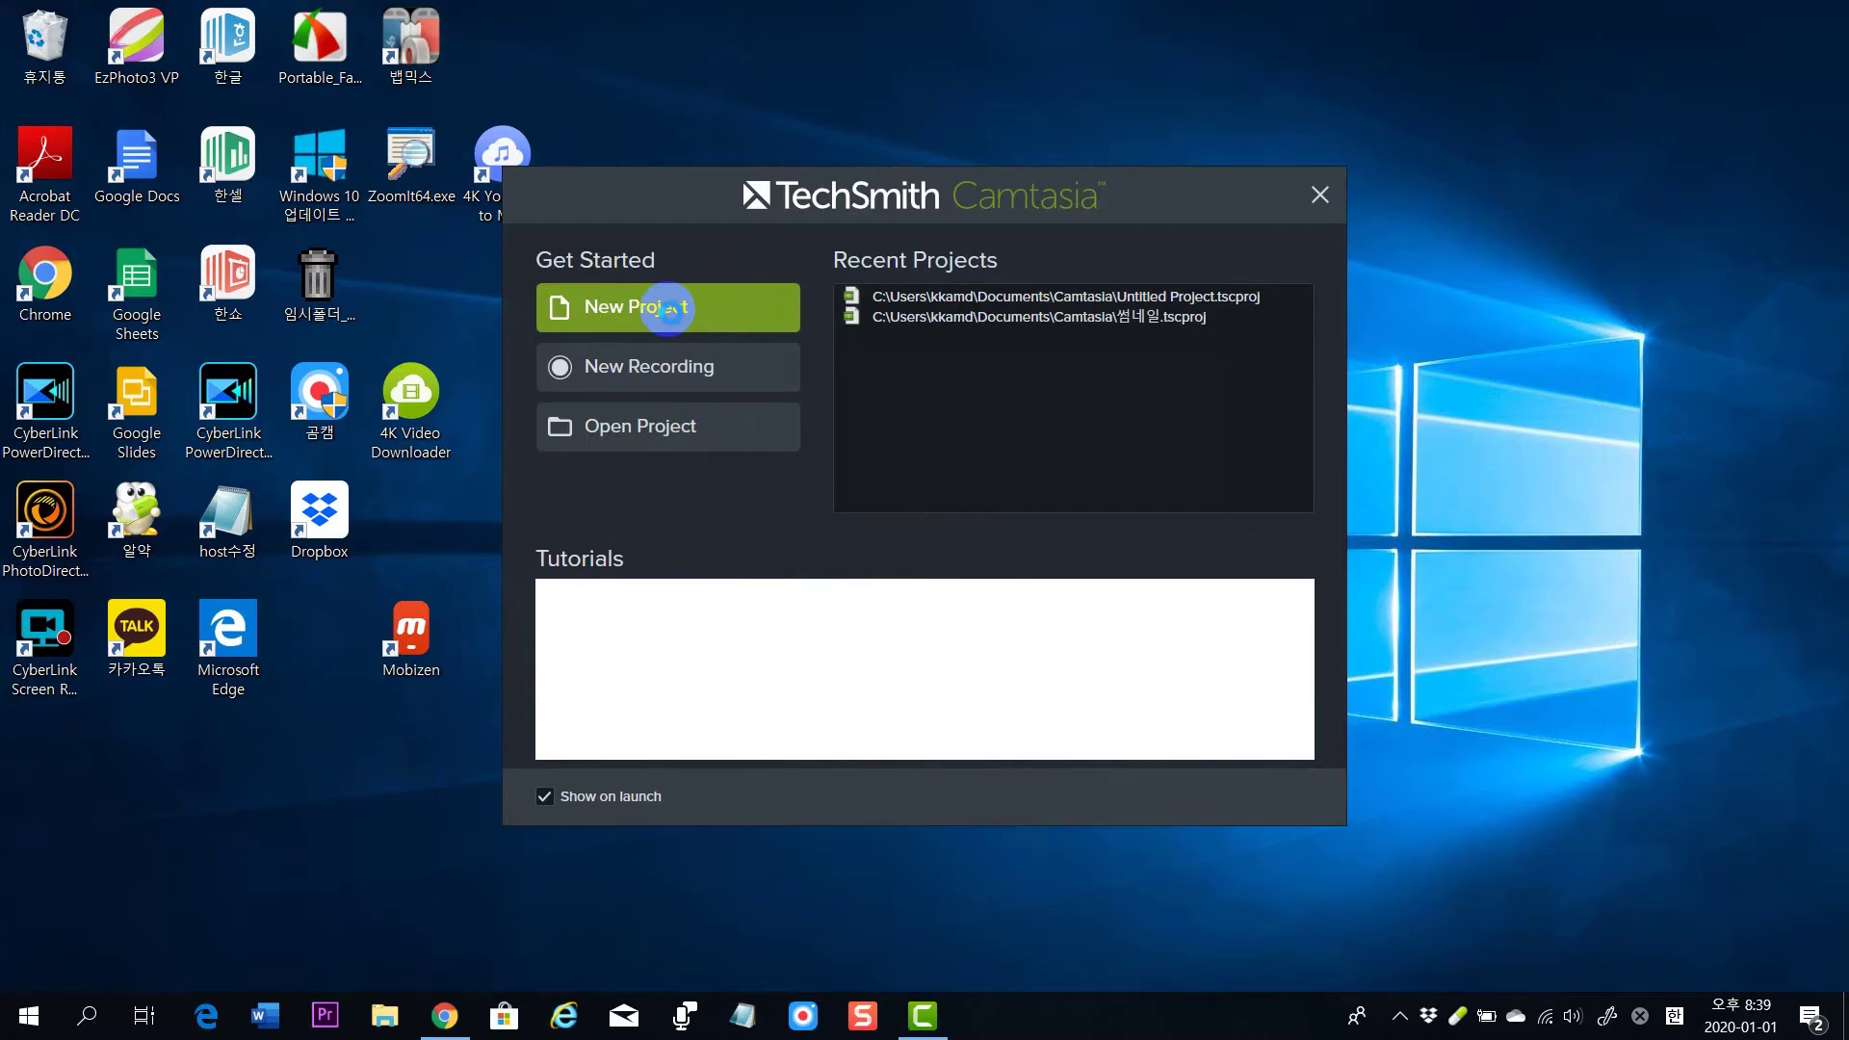
click(668, 308)
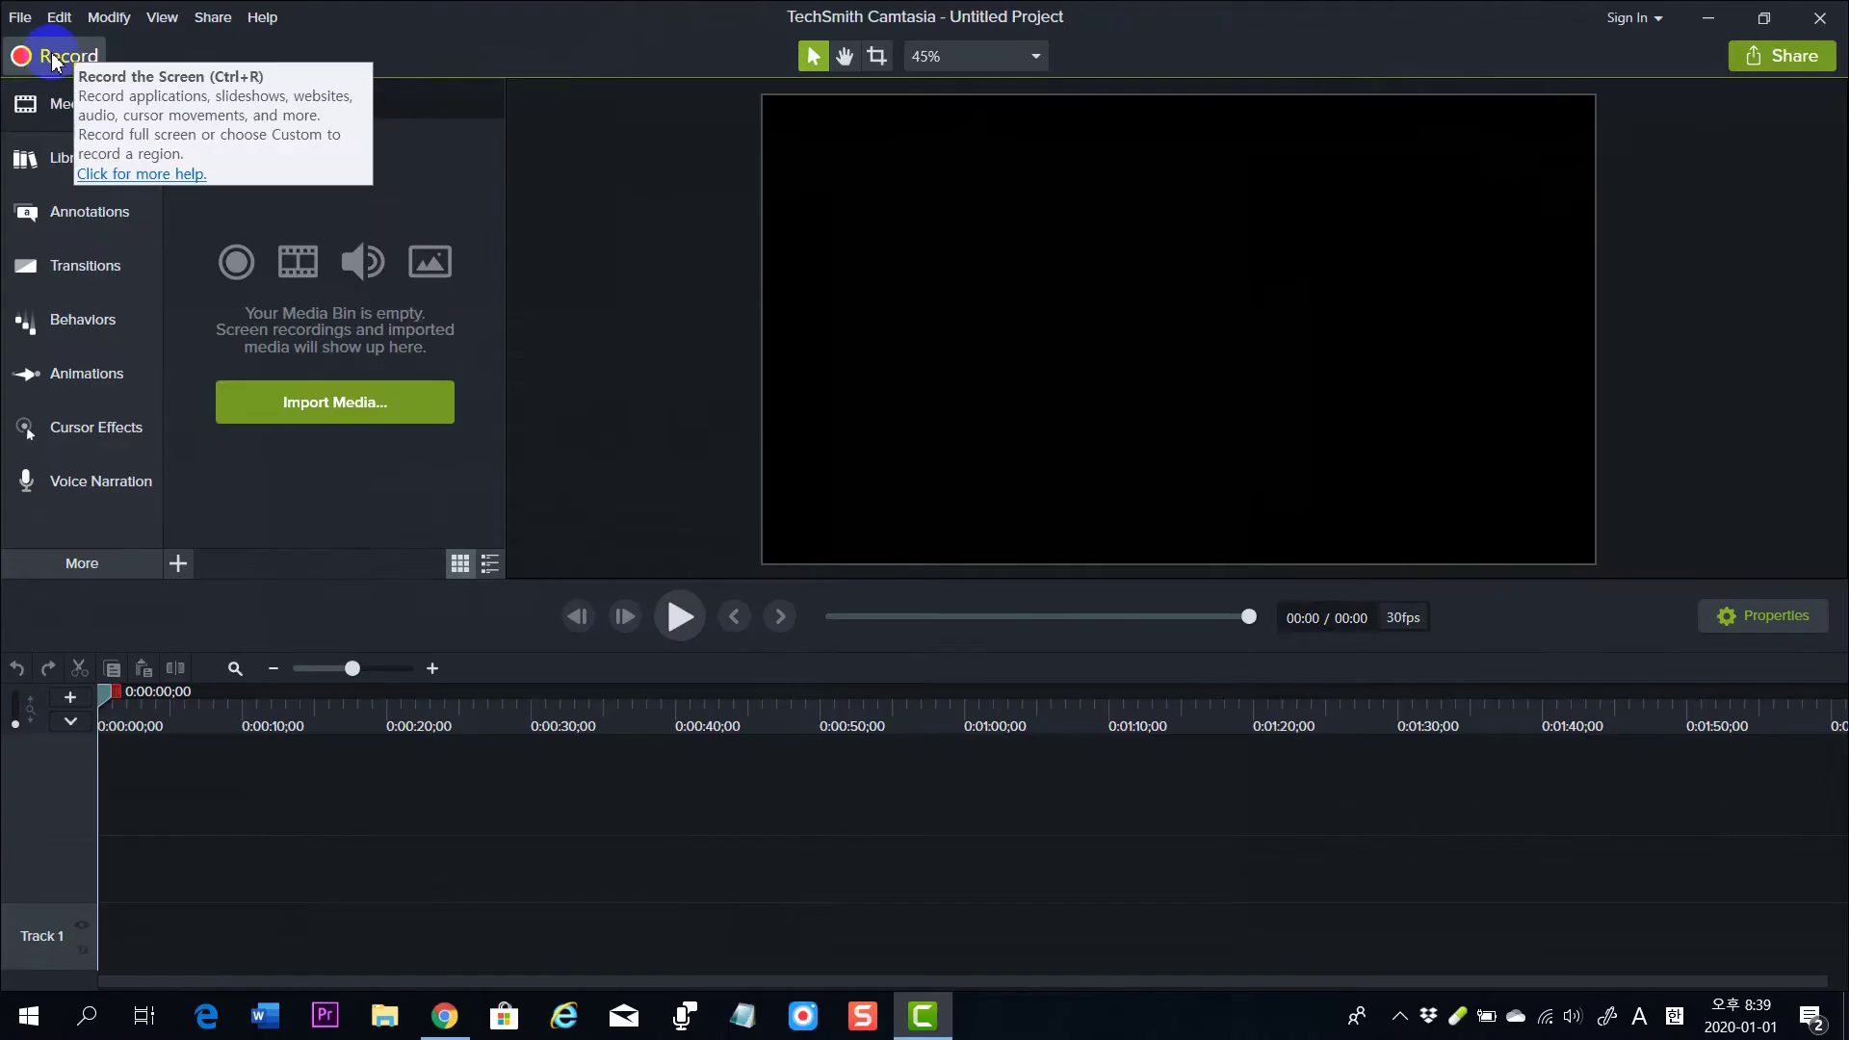
click(53, 60)
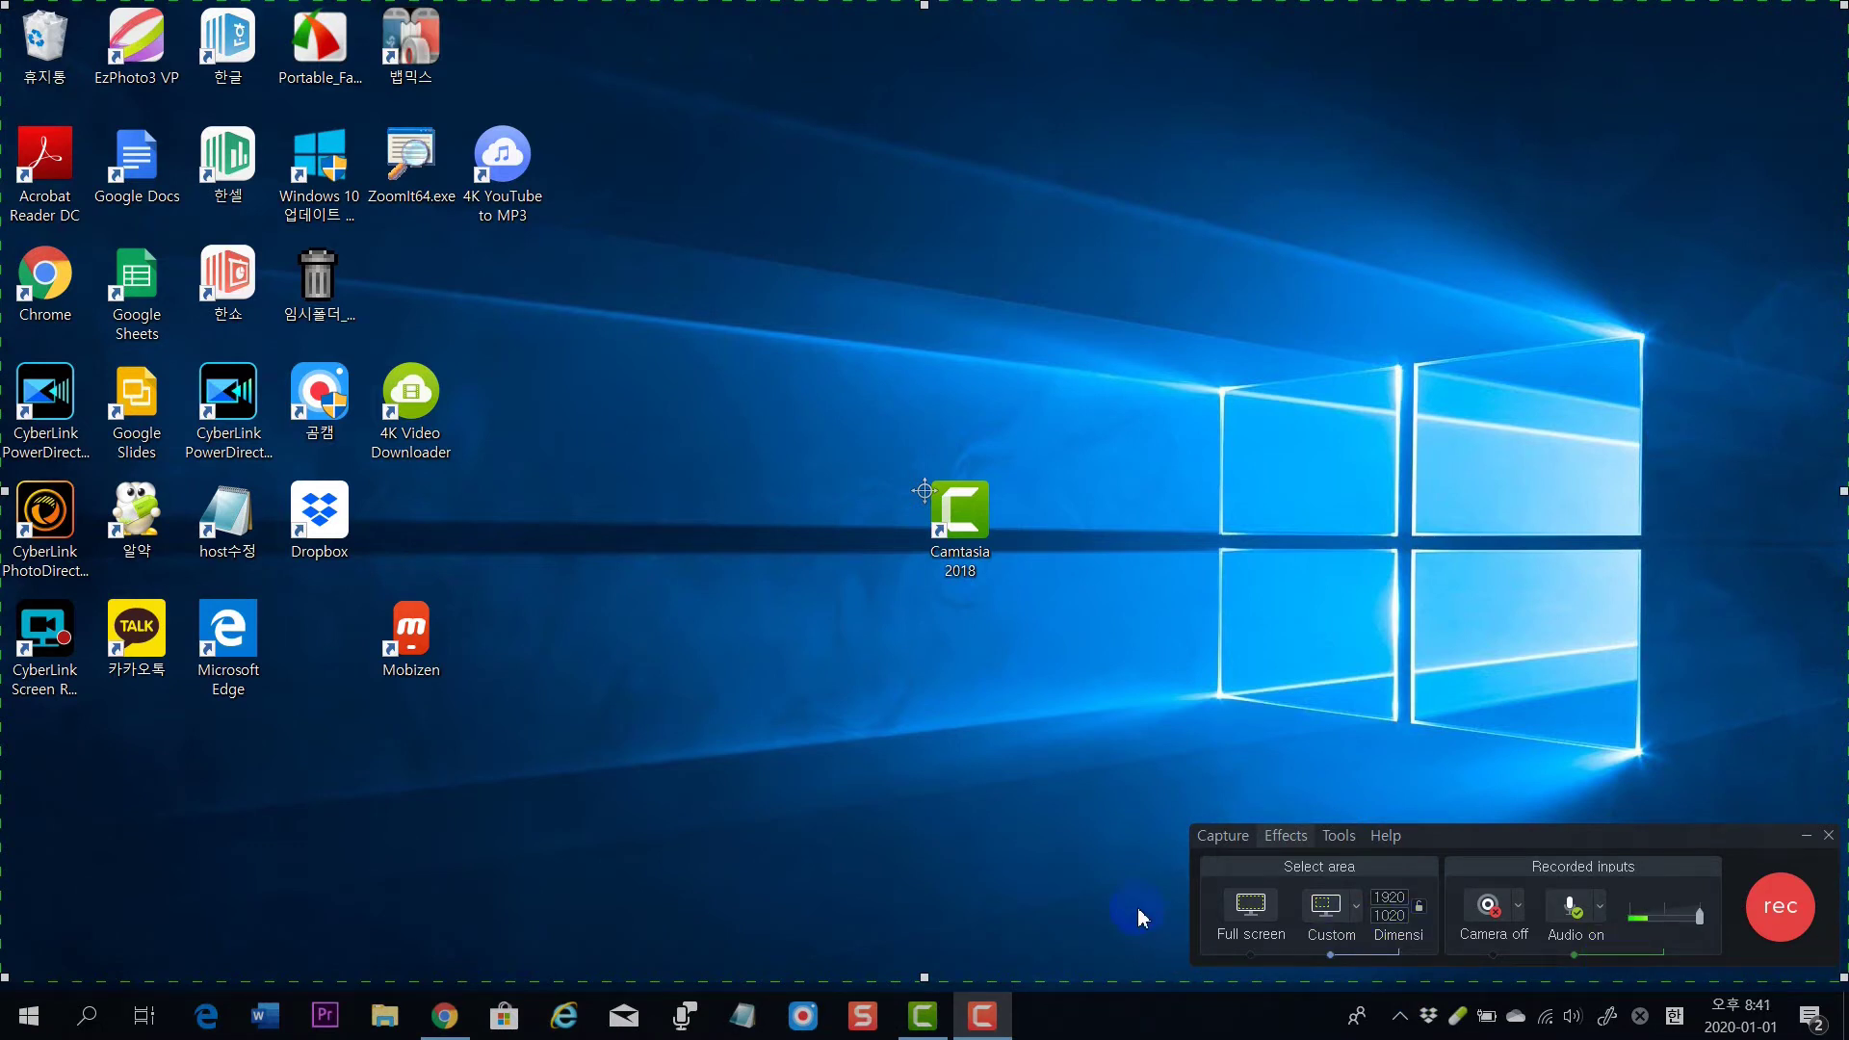
Step: Set the recorder to the custom 1920 × 1020 capture area, with the camera off and audio on
click(1251, 910)
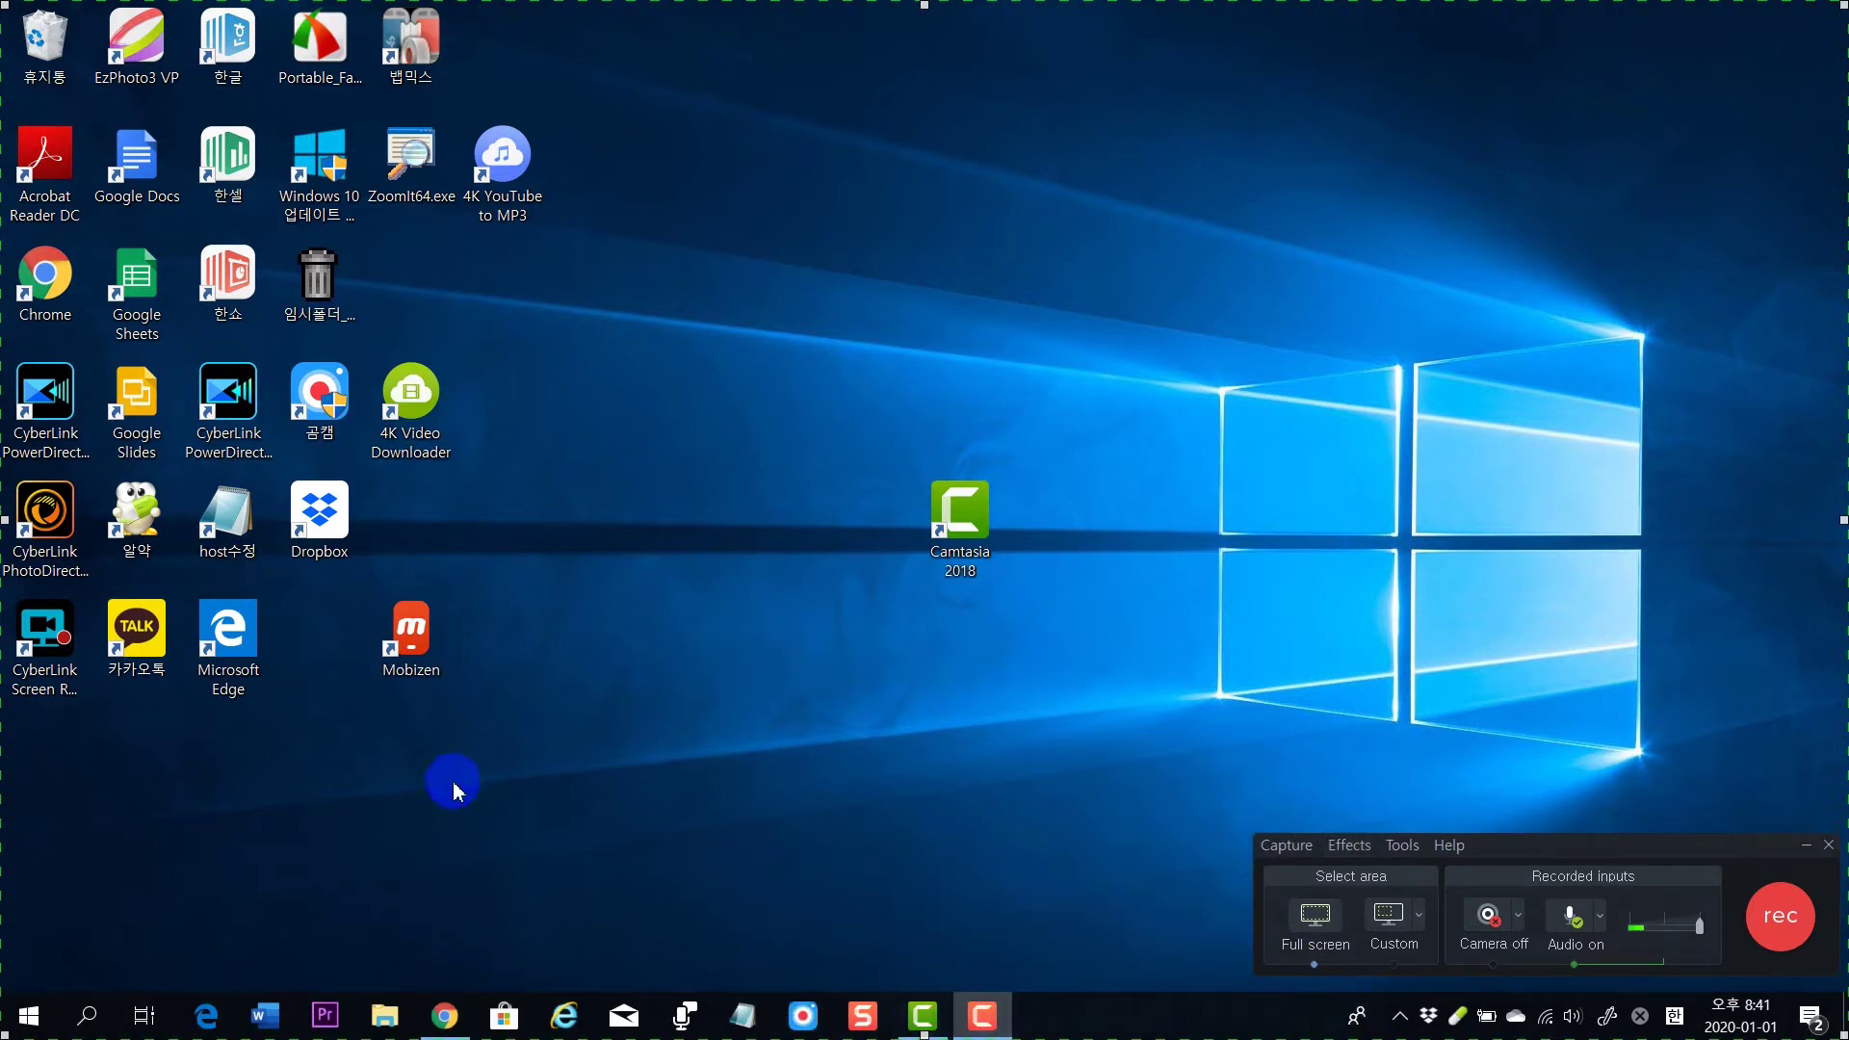
click(1384, 923)
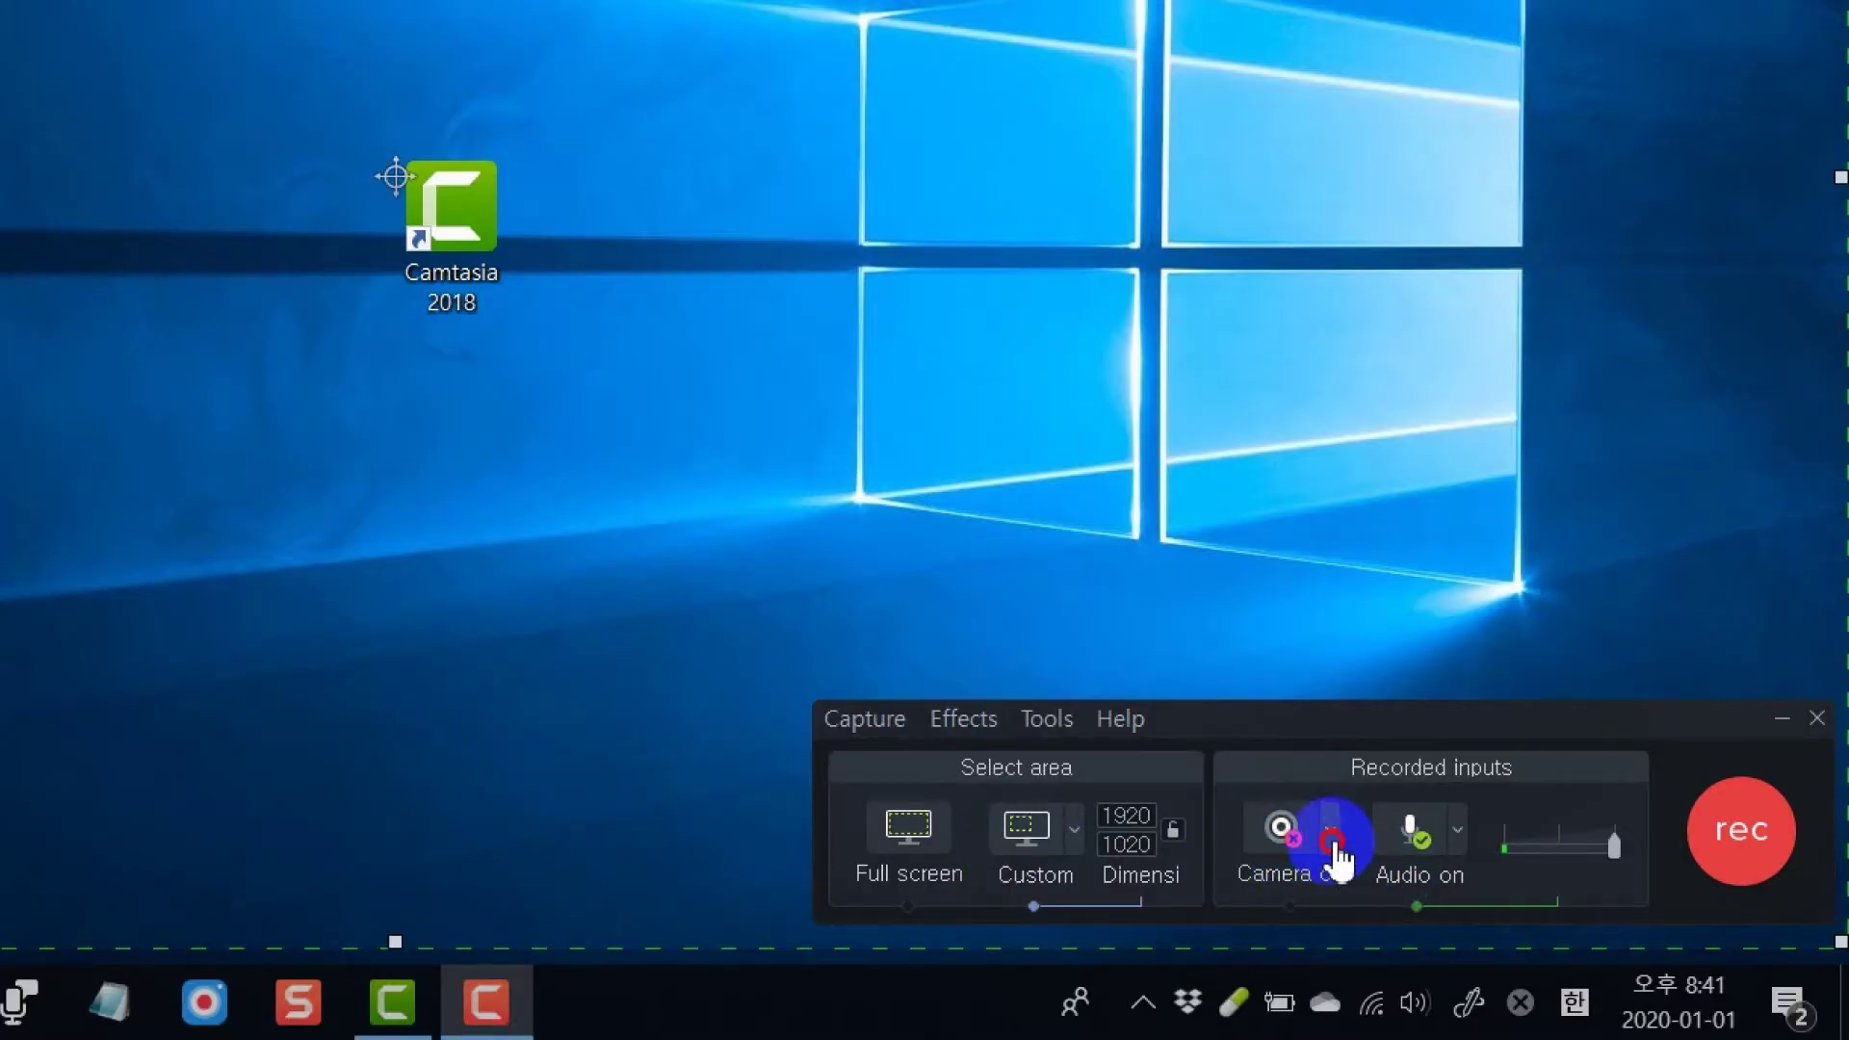
click(1331, 837)
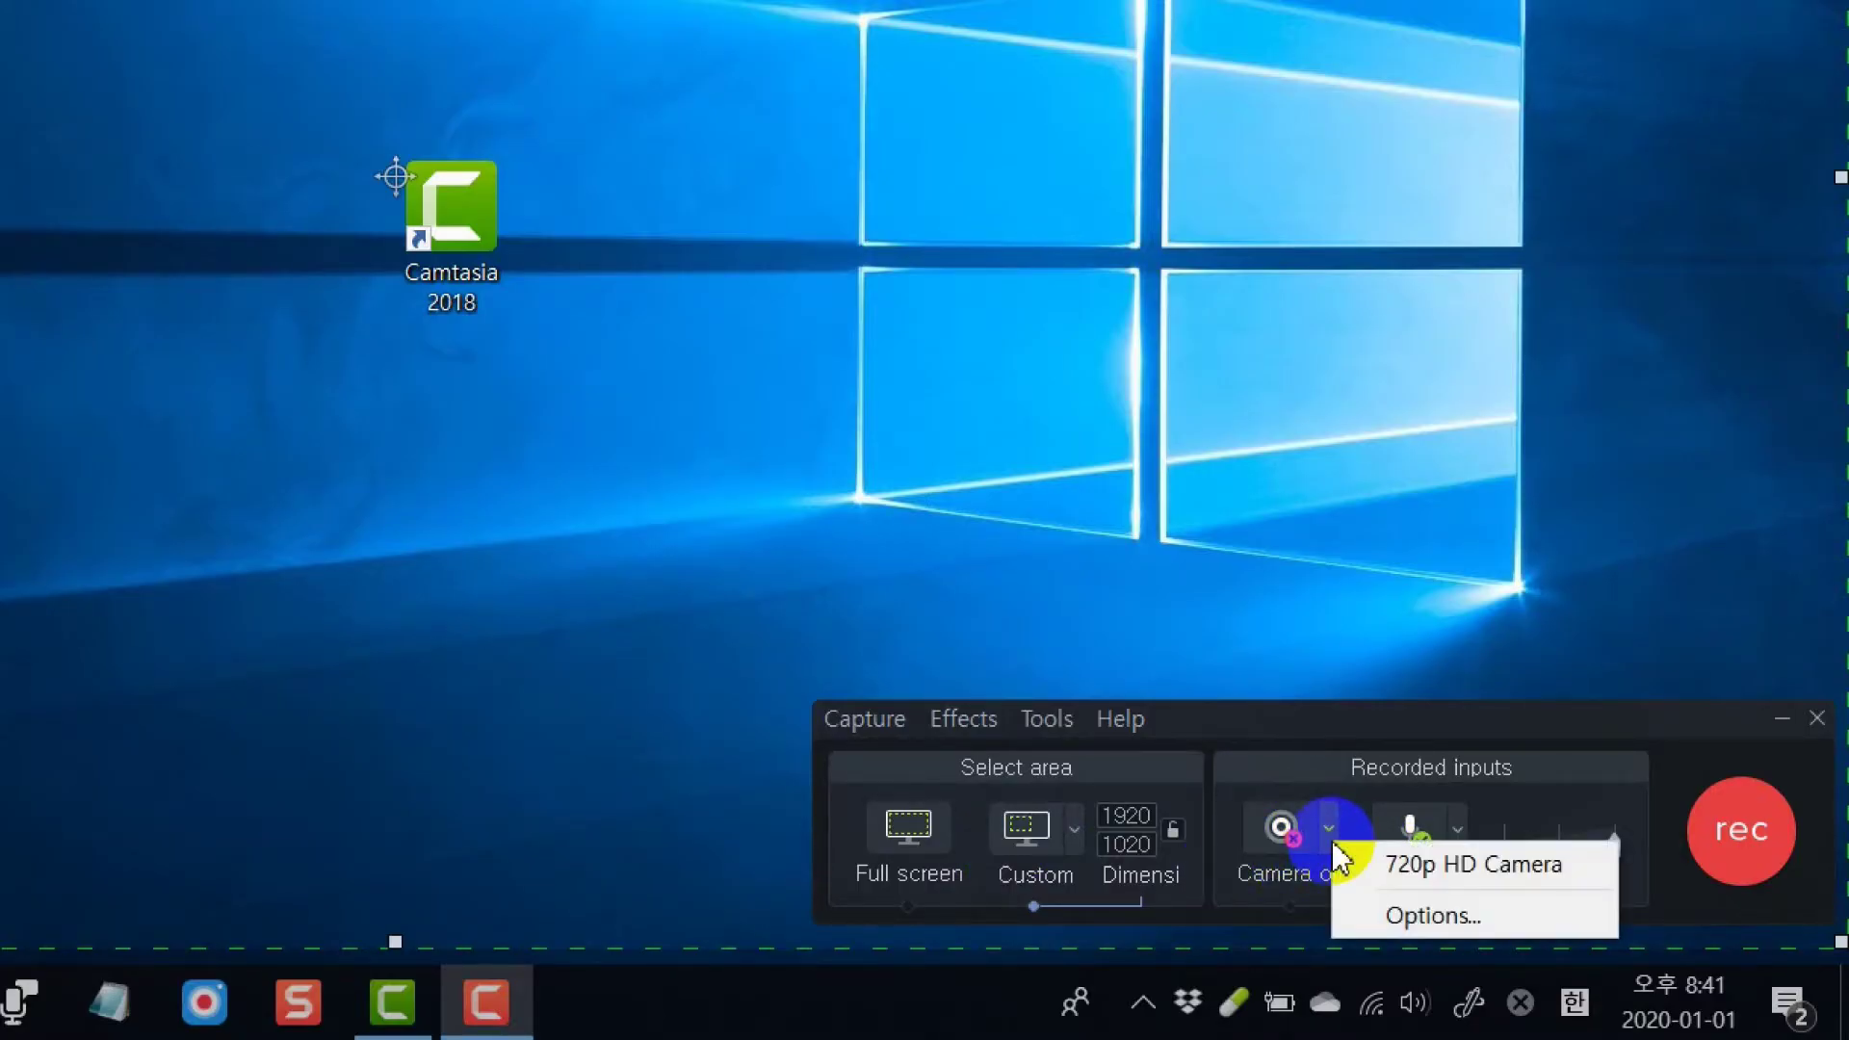
click(1316, 914)
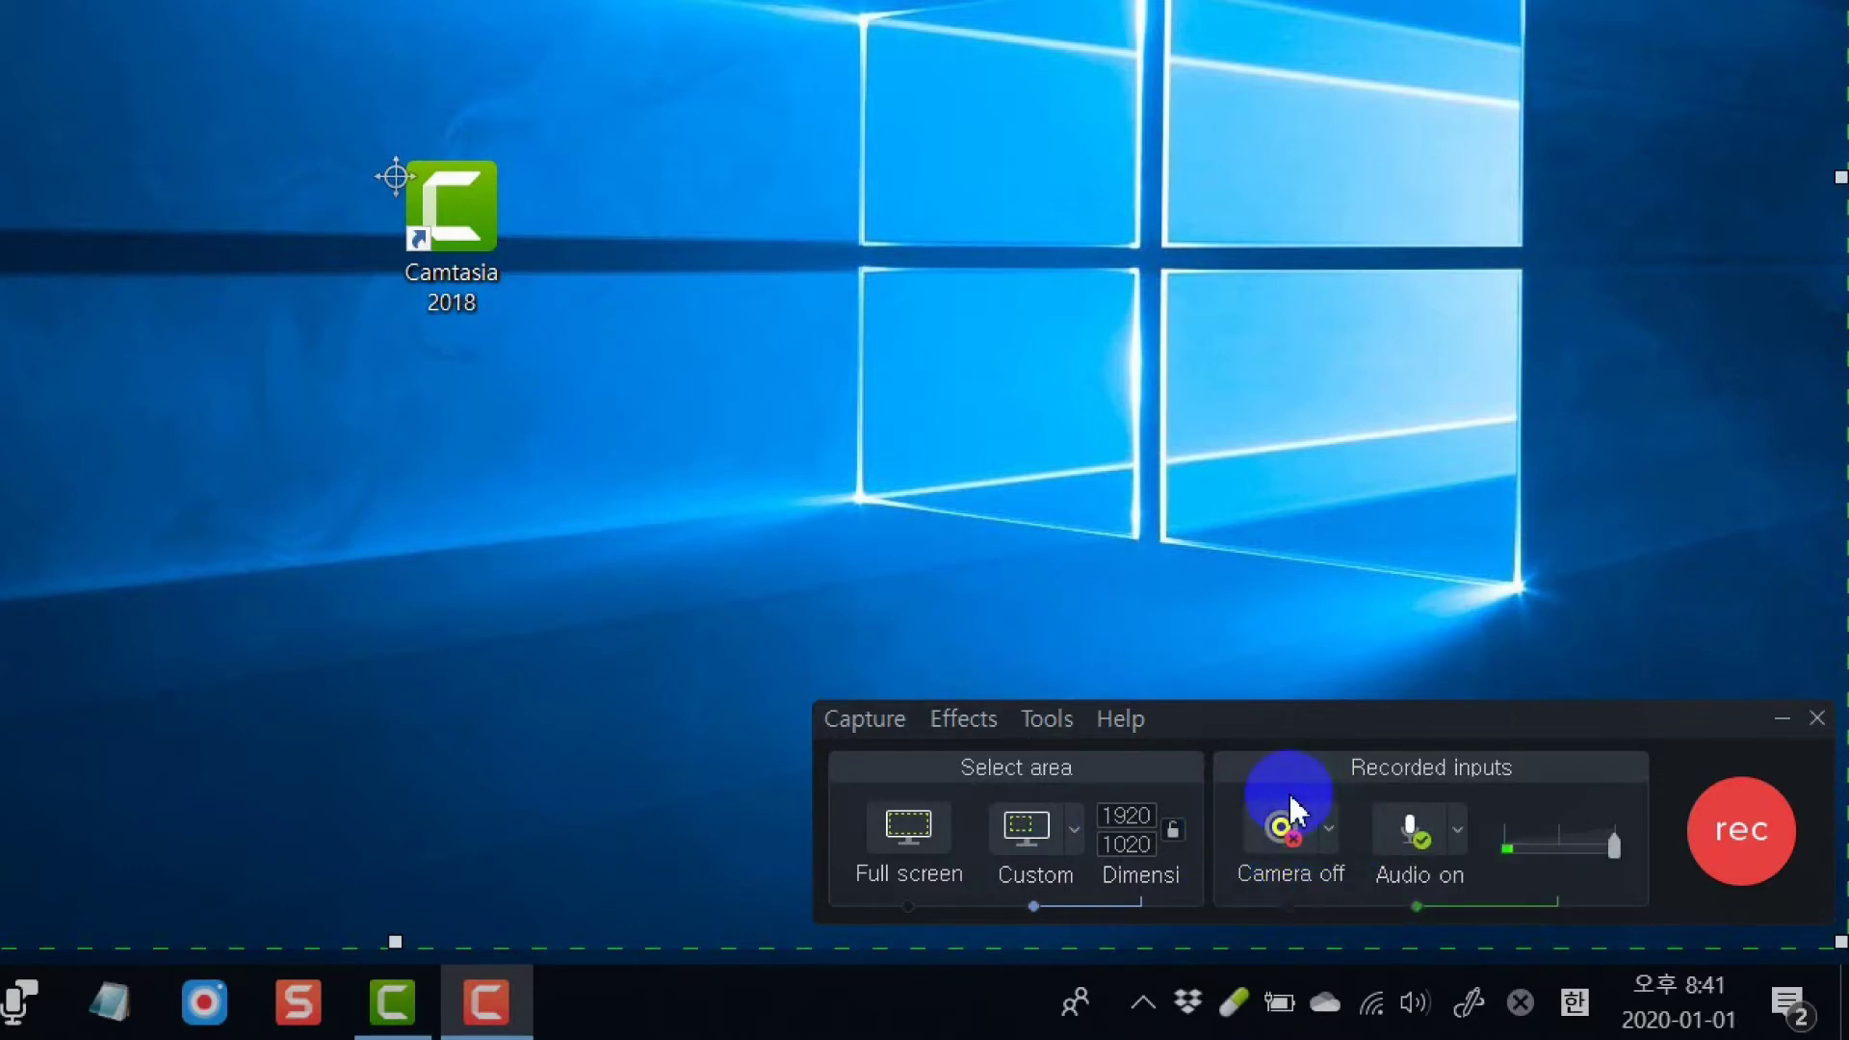
click(1413, 852)
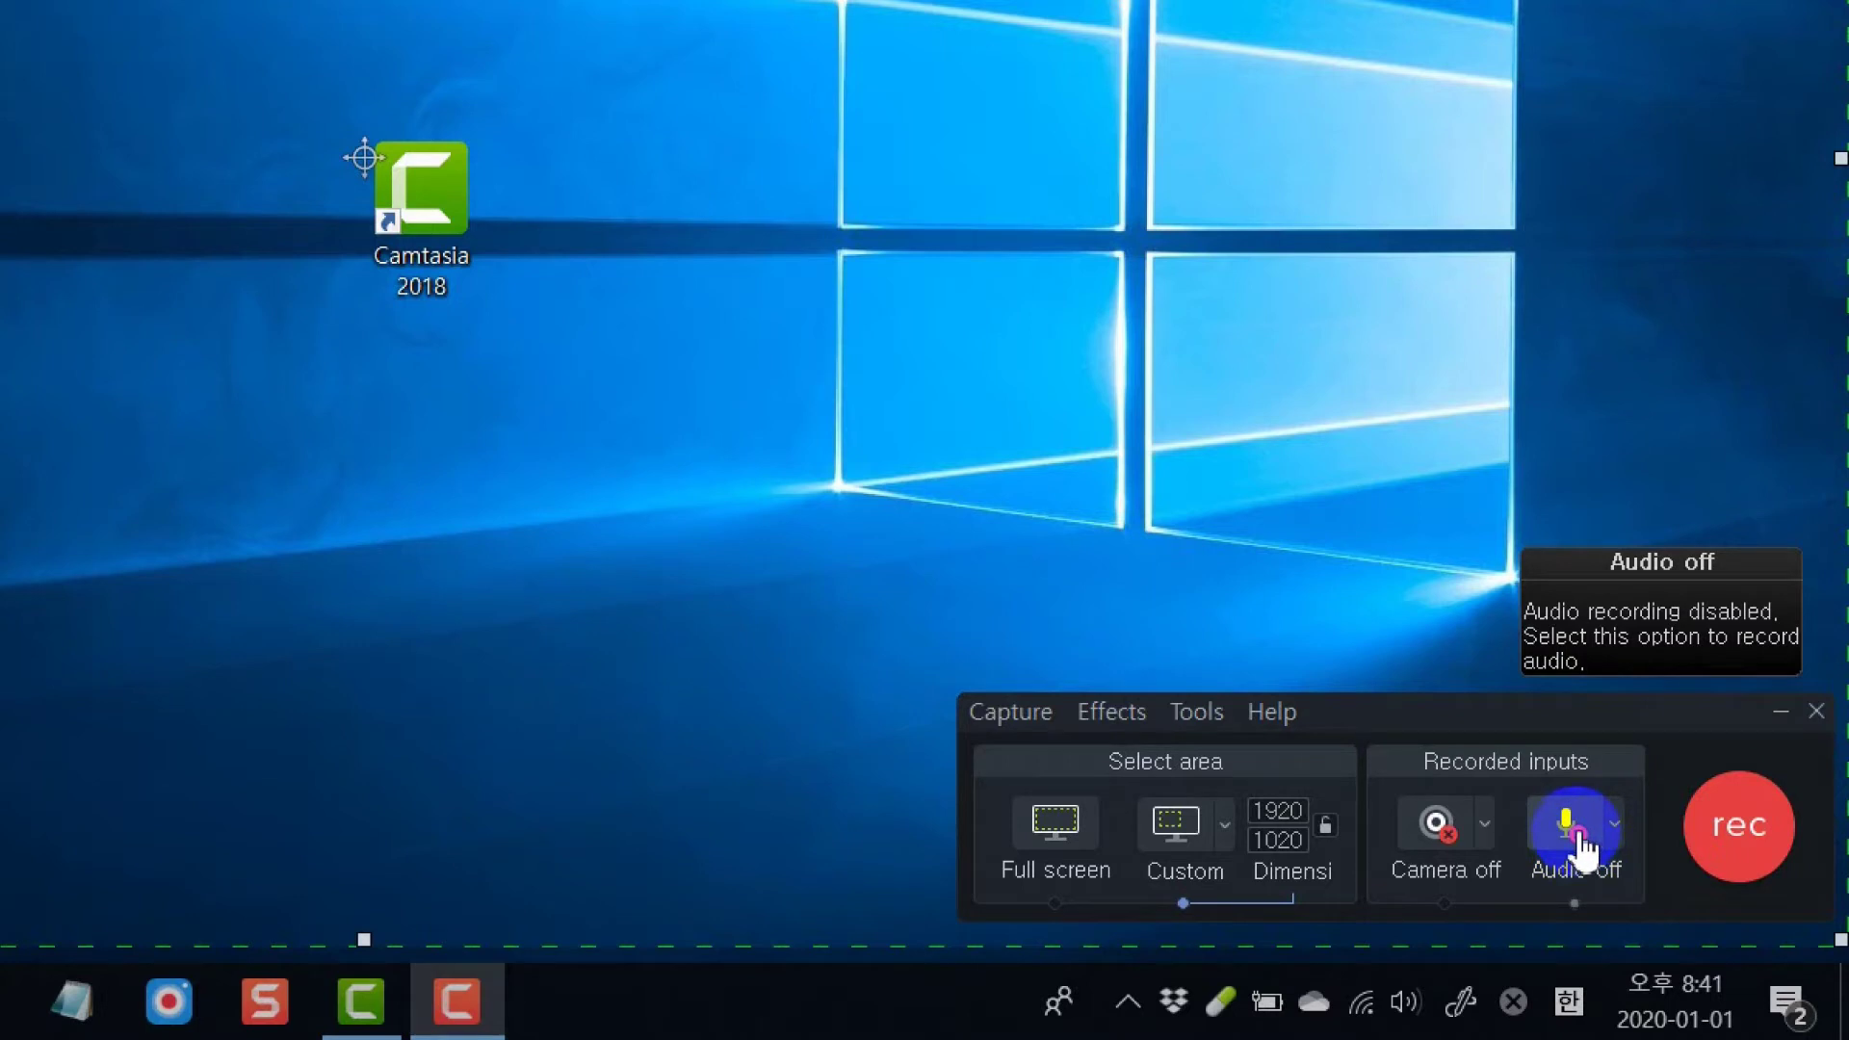
click(1575, 829)
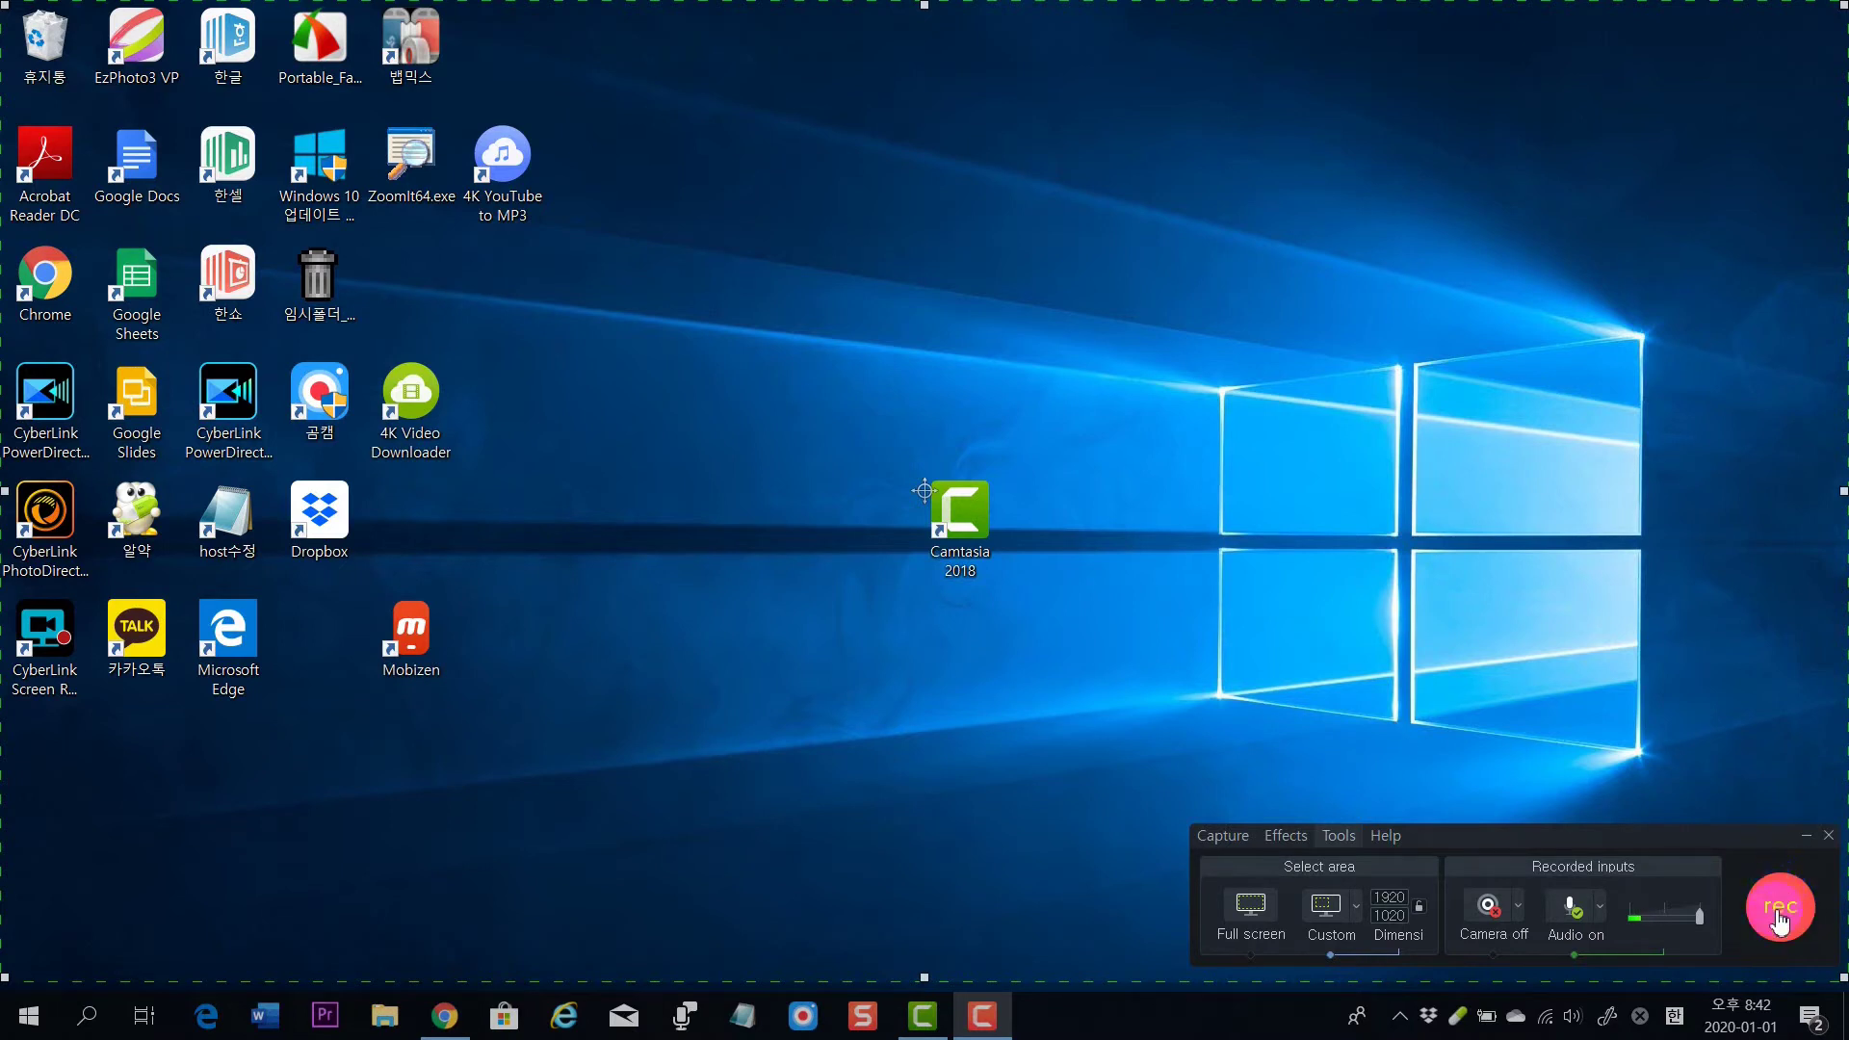
Step: Start the screen recording and turn on ScreenDraw from the restored recorder toolbar
click(1780, 922)
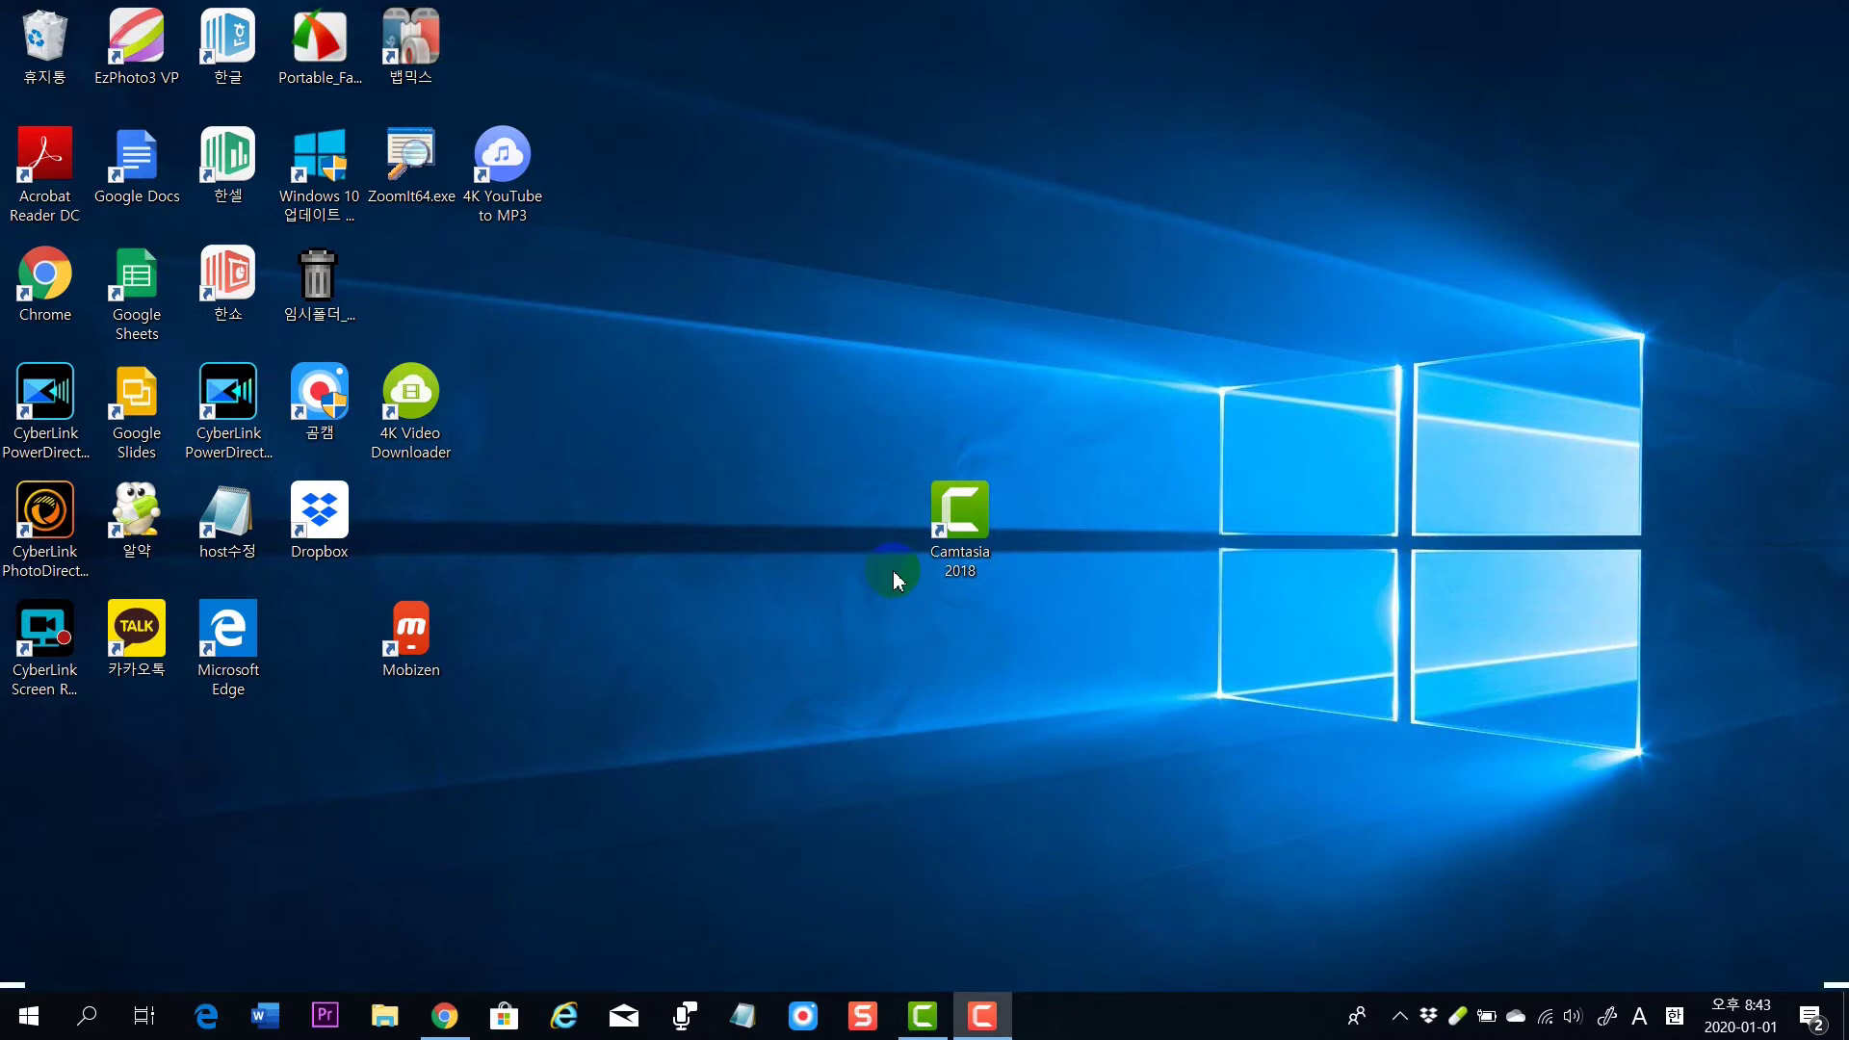
key(F10)
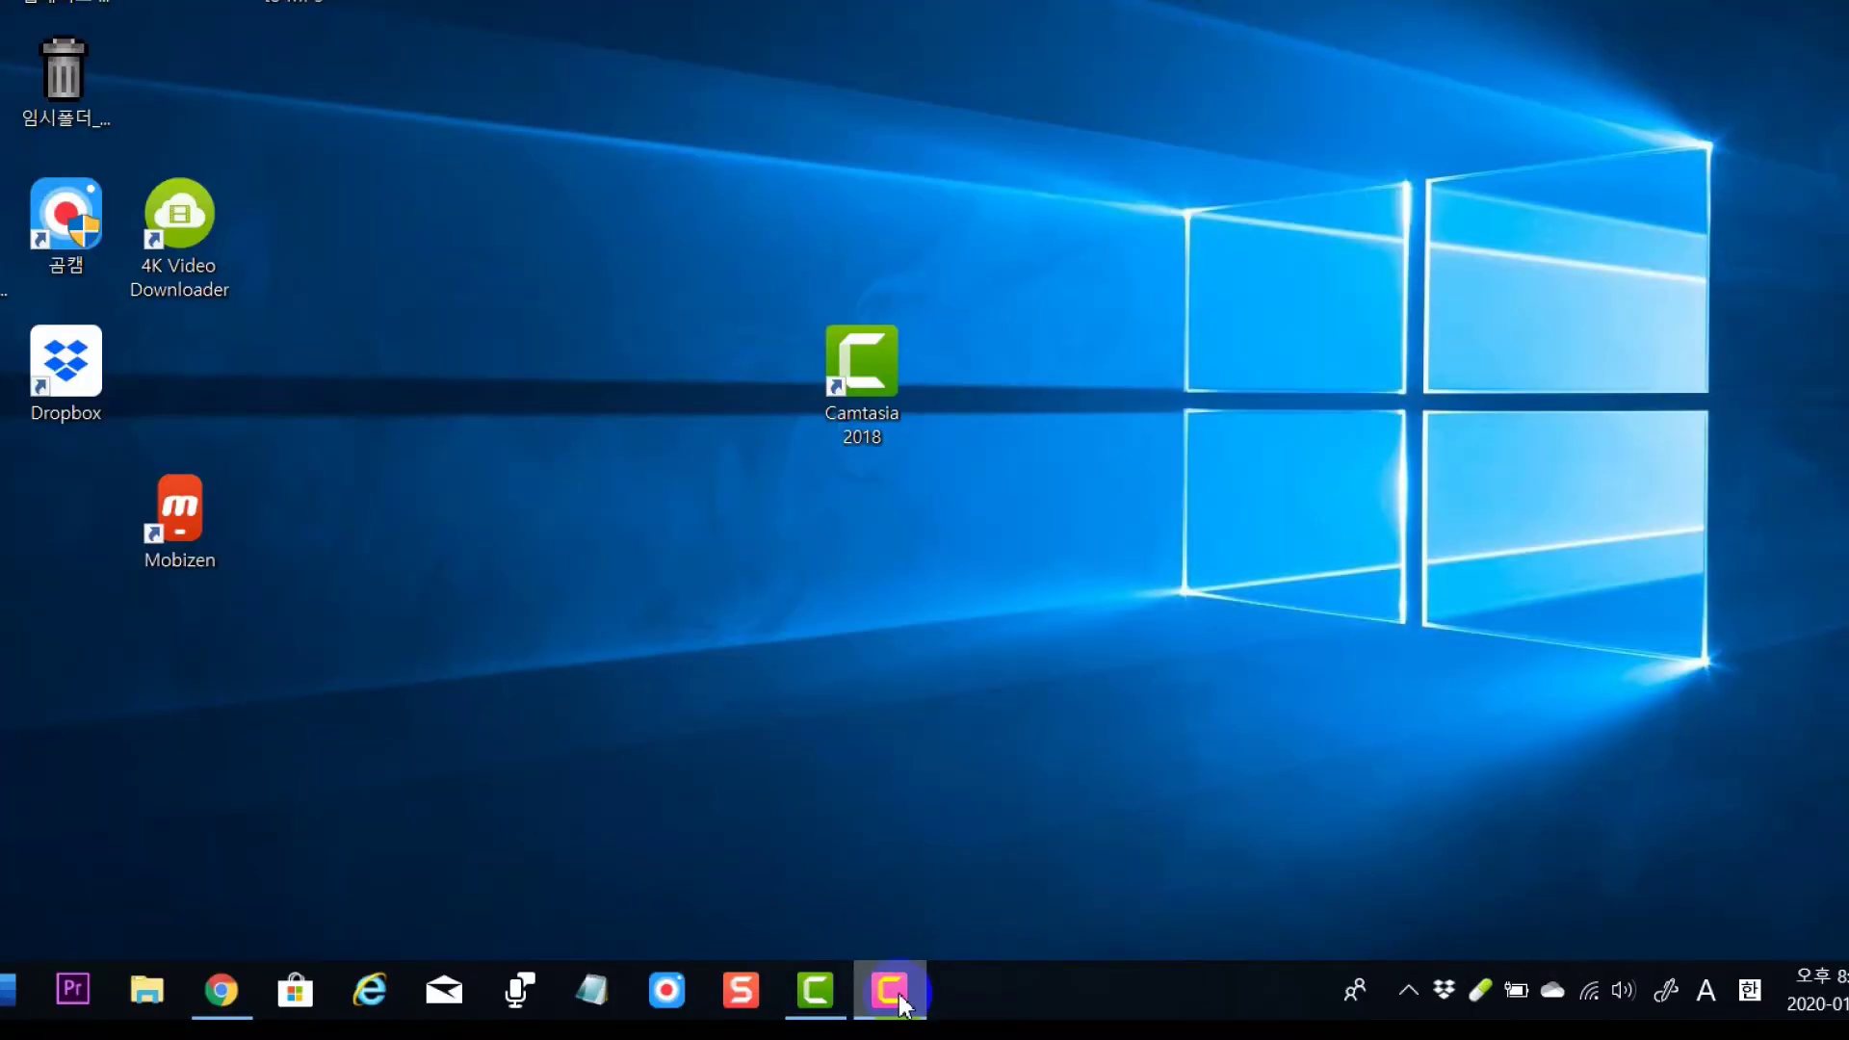
mouse_move(992, 1028)
click(902, 1004)
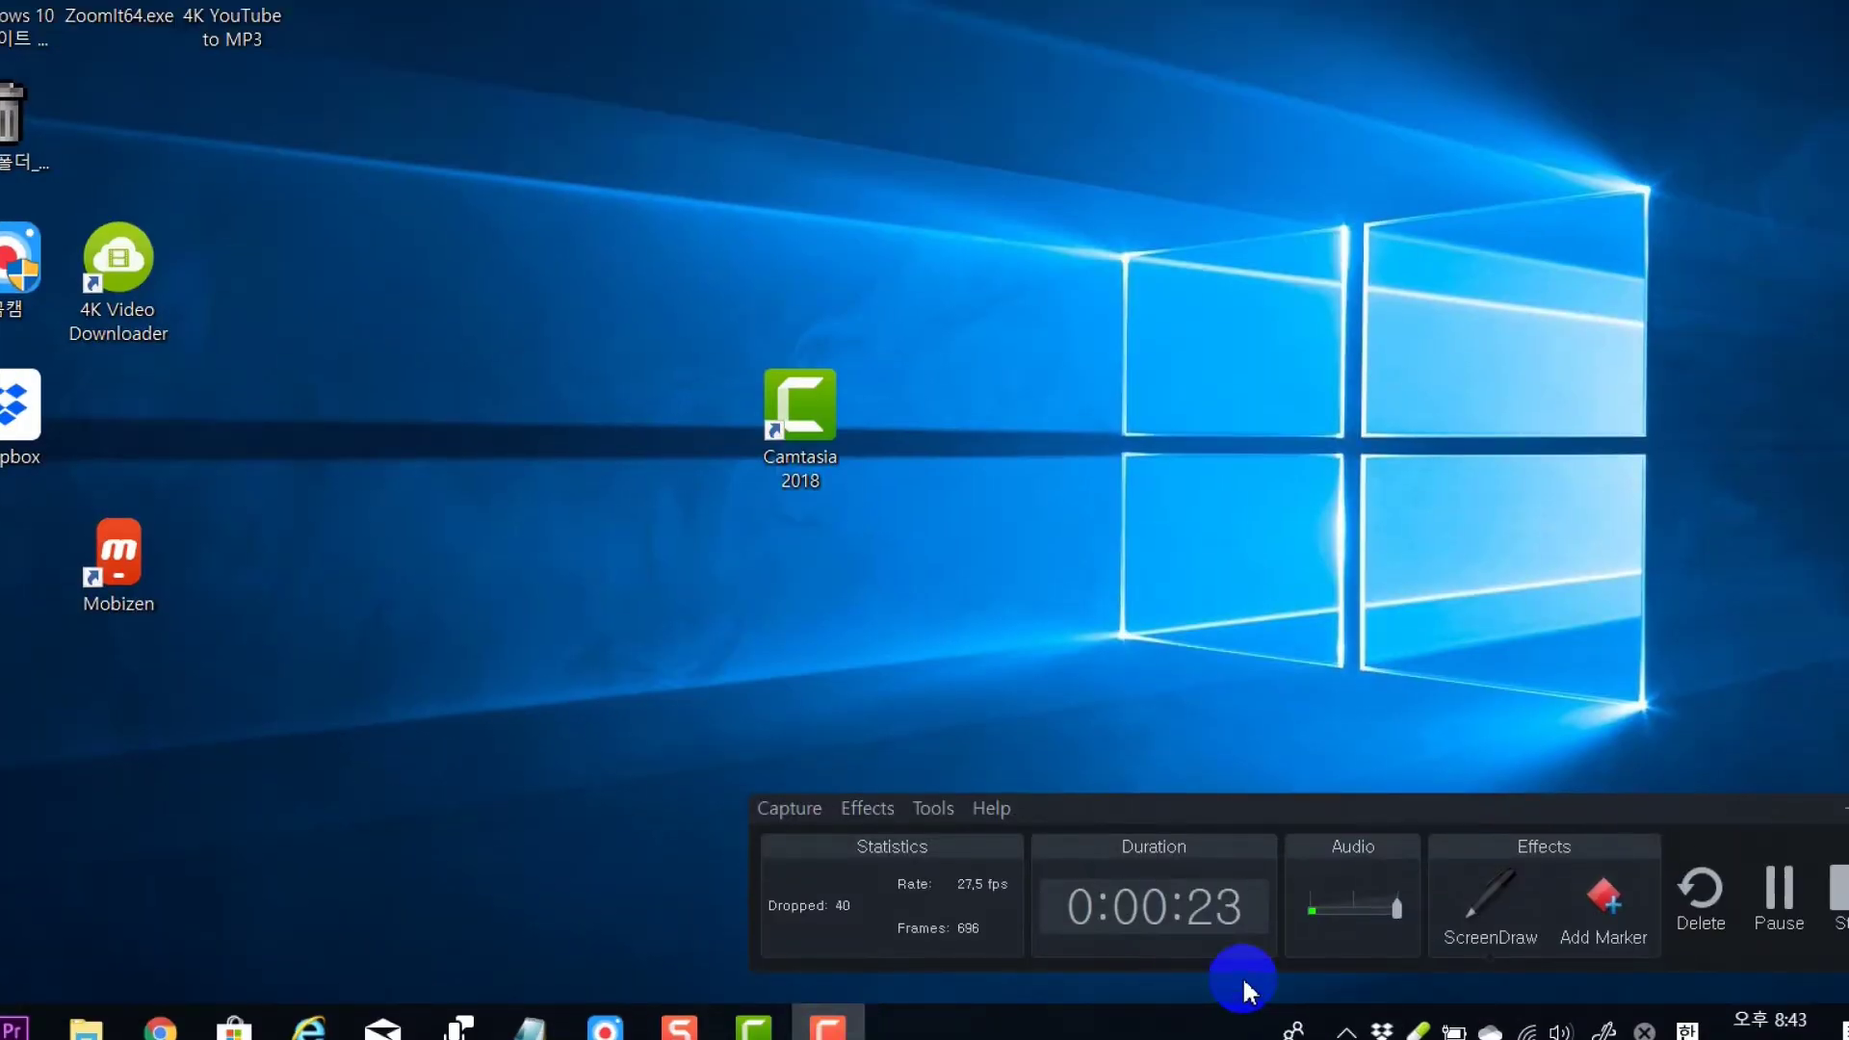
click(1480, 913)
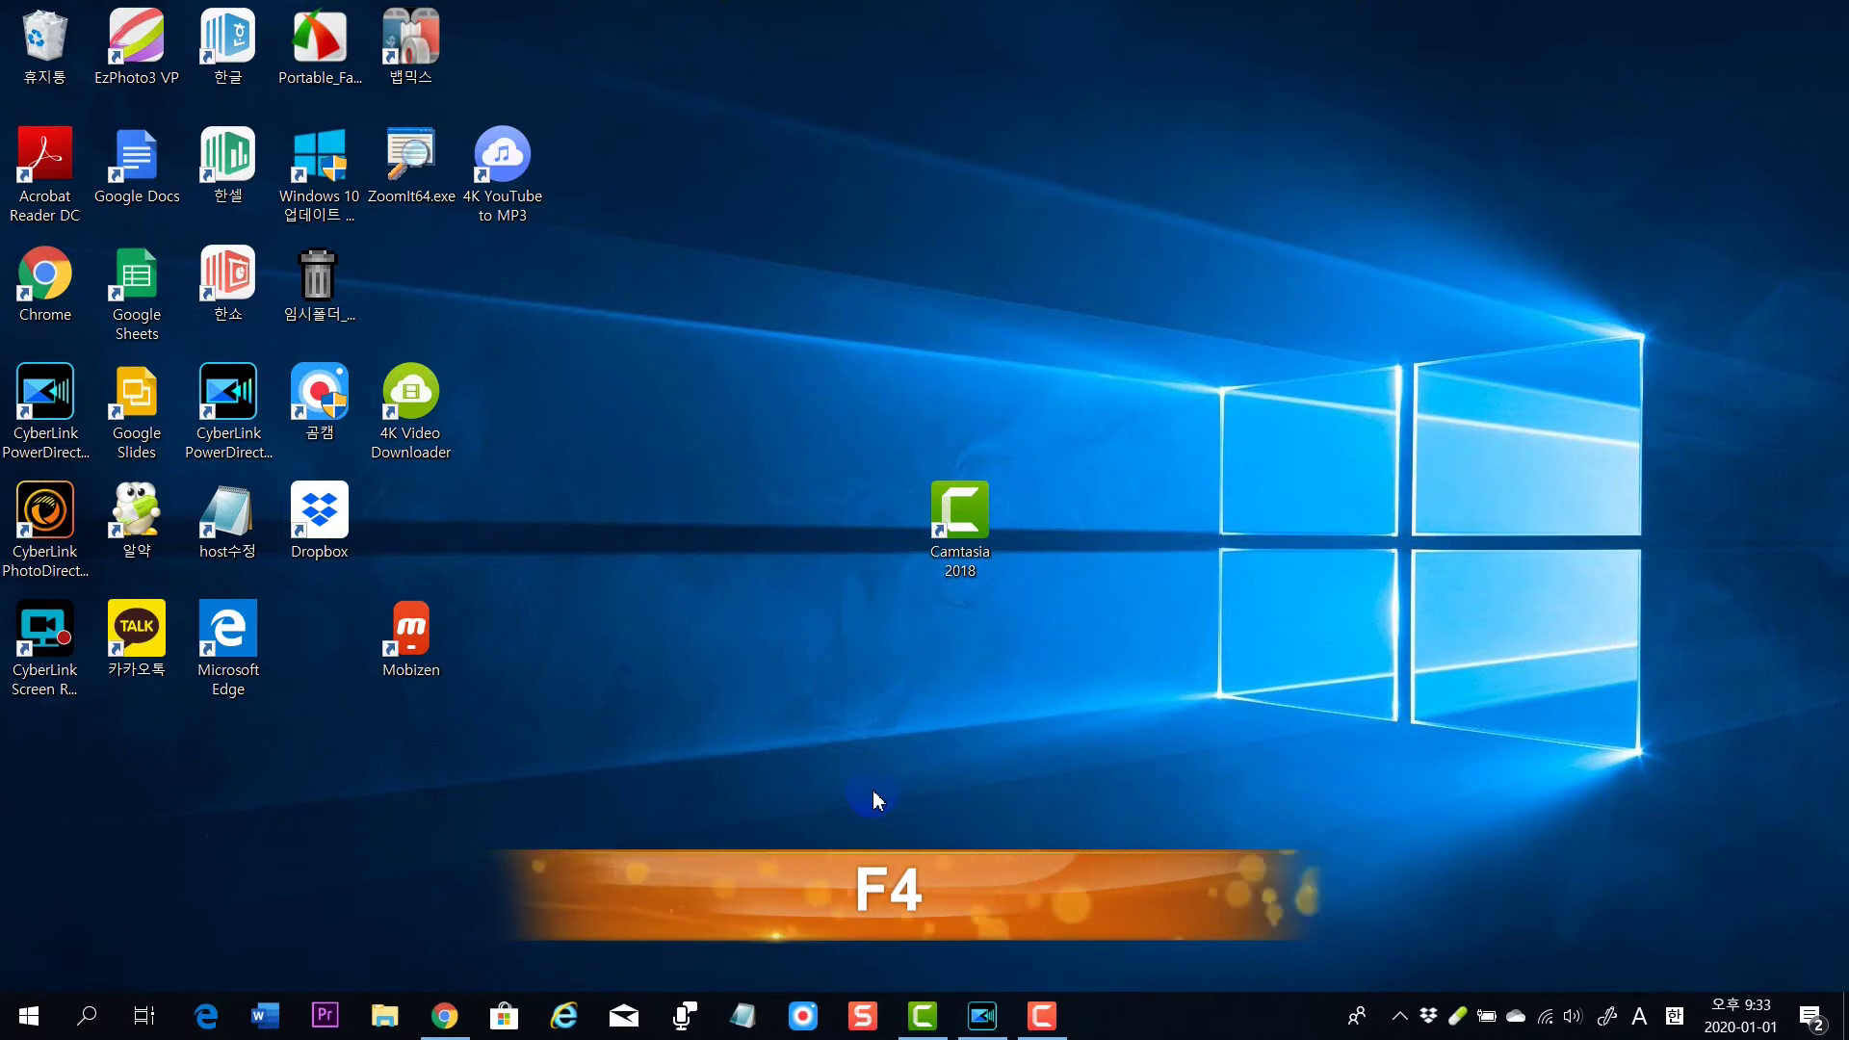
Step: Open the recorder's hotkey options and check the hotkeys for Stop, Marker and ScreenDraw
click(929, 1016)
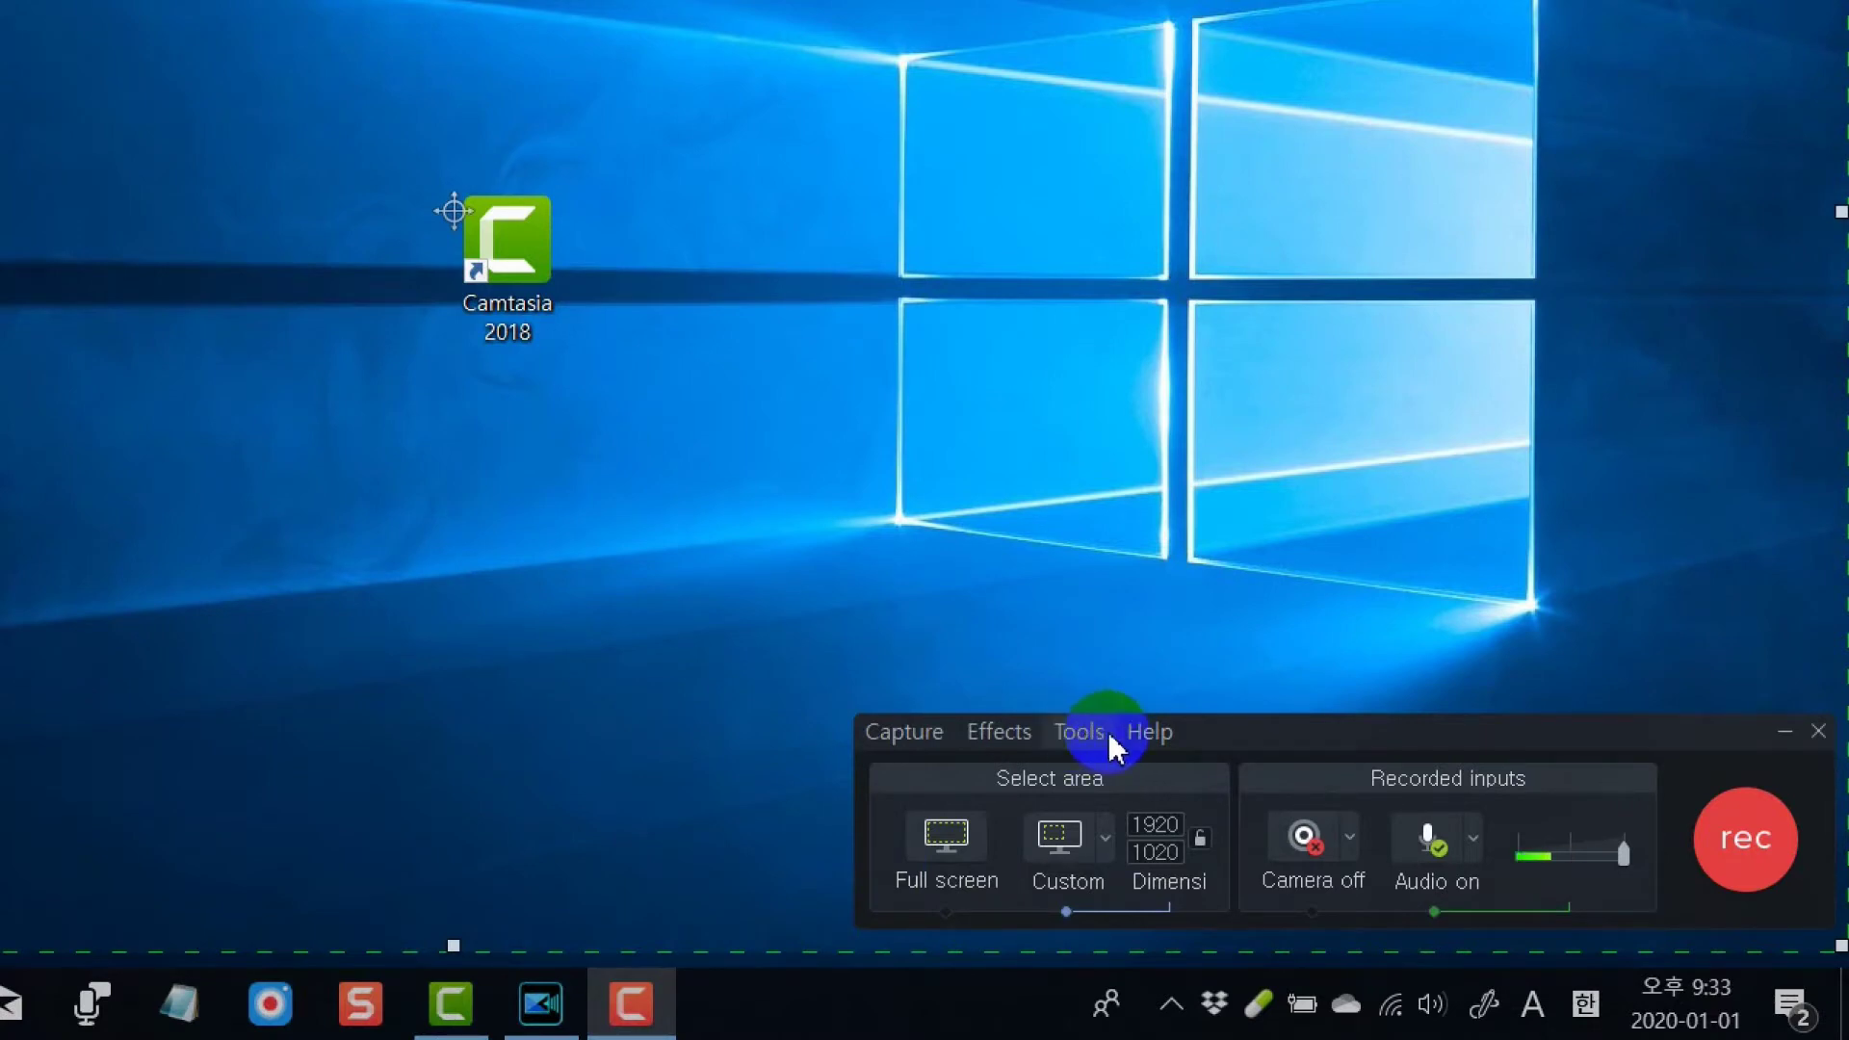
click(1080, 732)
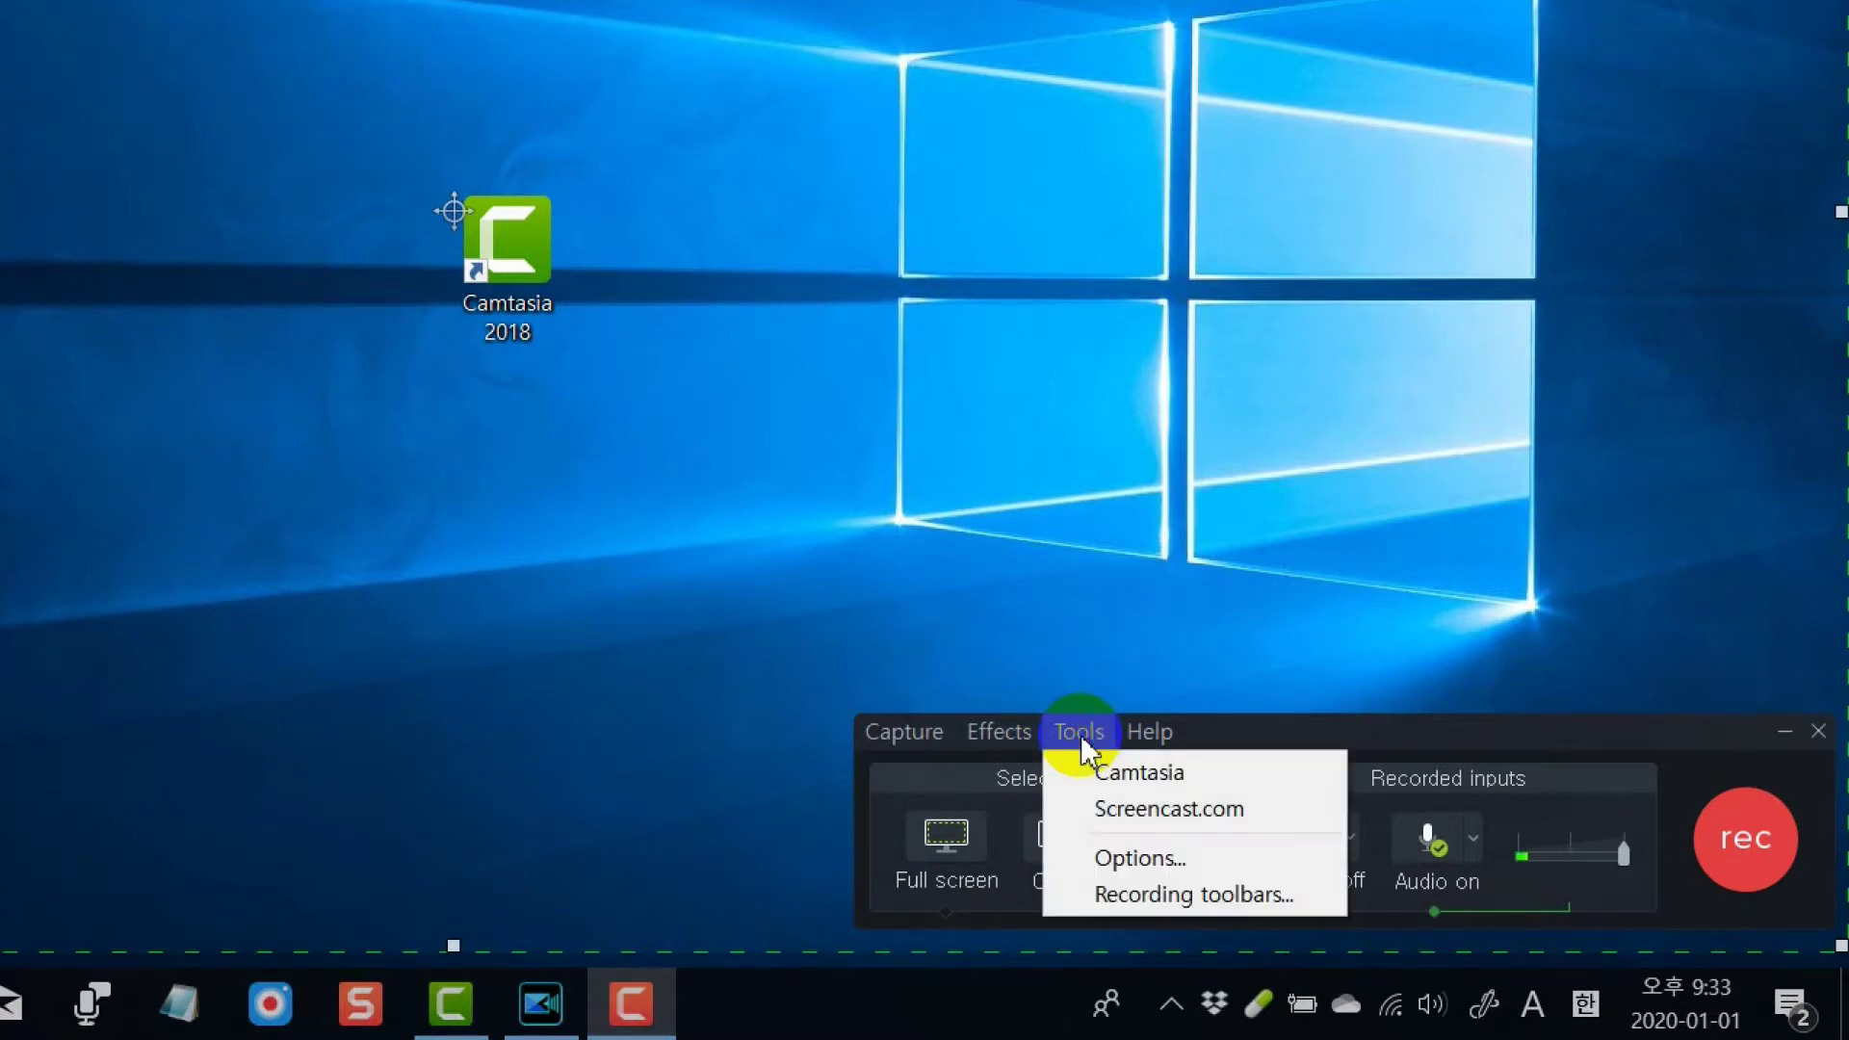
click(1117, 858)
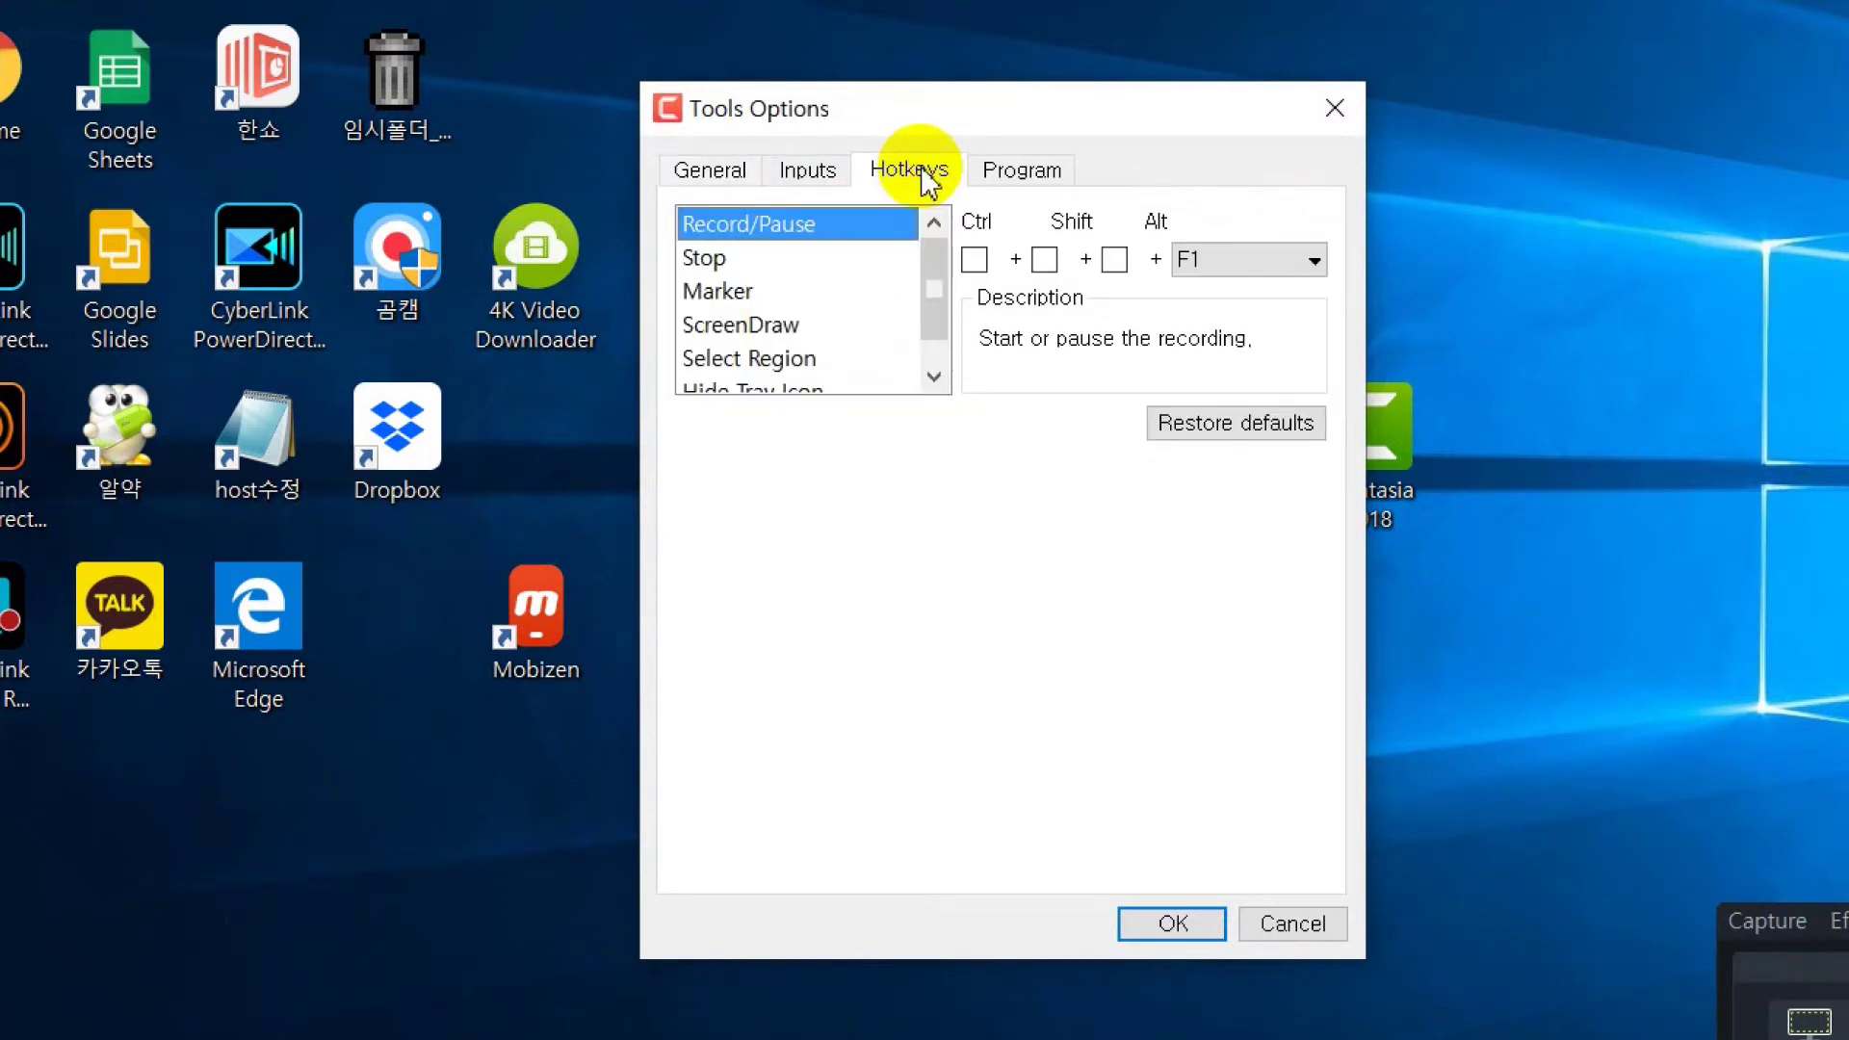
click(738, 265)
click(746, 287)
click(748, 332)
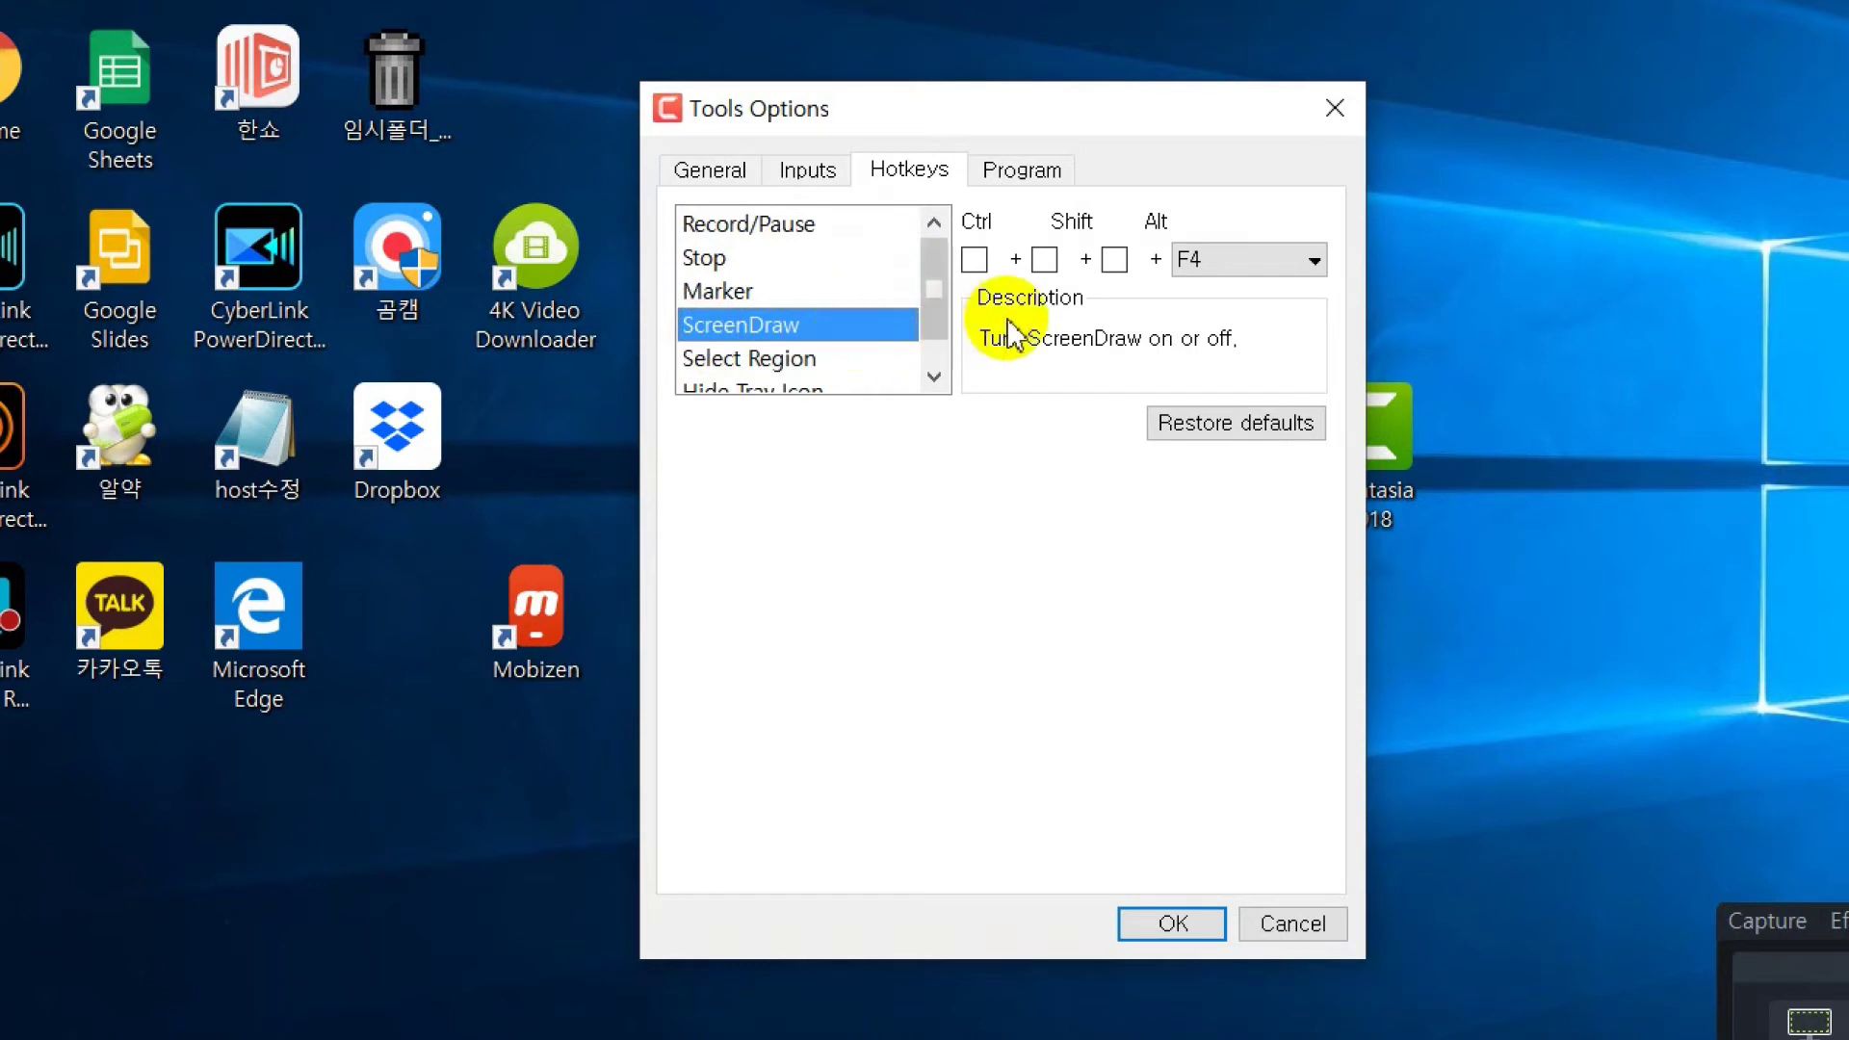
Step: Look through the keys available for the ScreenDraw hotkey, and close the options without changing it
click(1238, 262)
mouse_move(1287, 549)
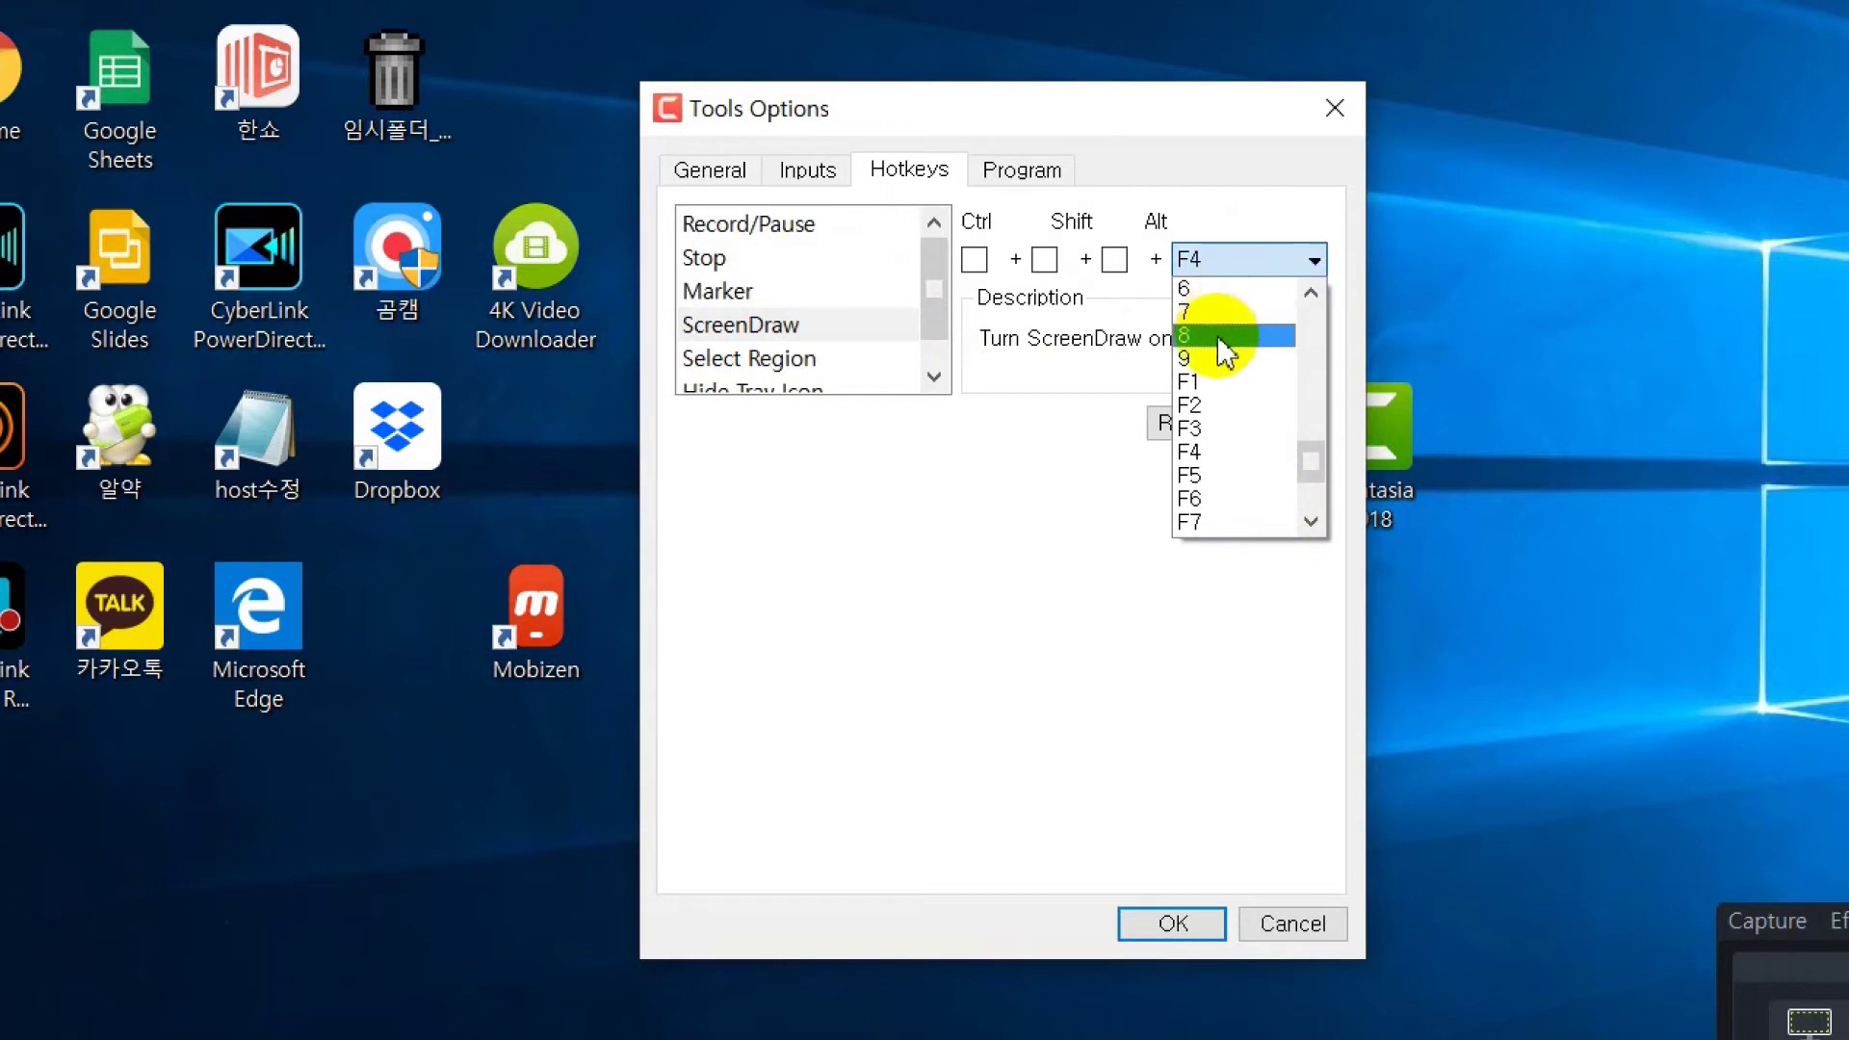
scroll(1257, 364, up, 6)
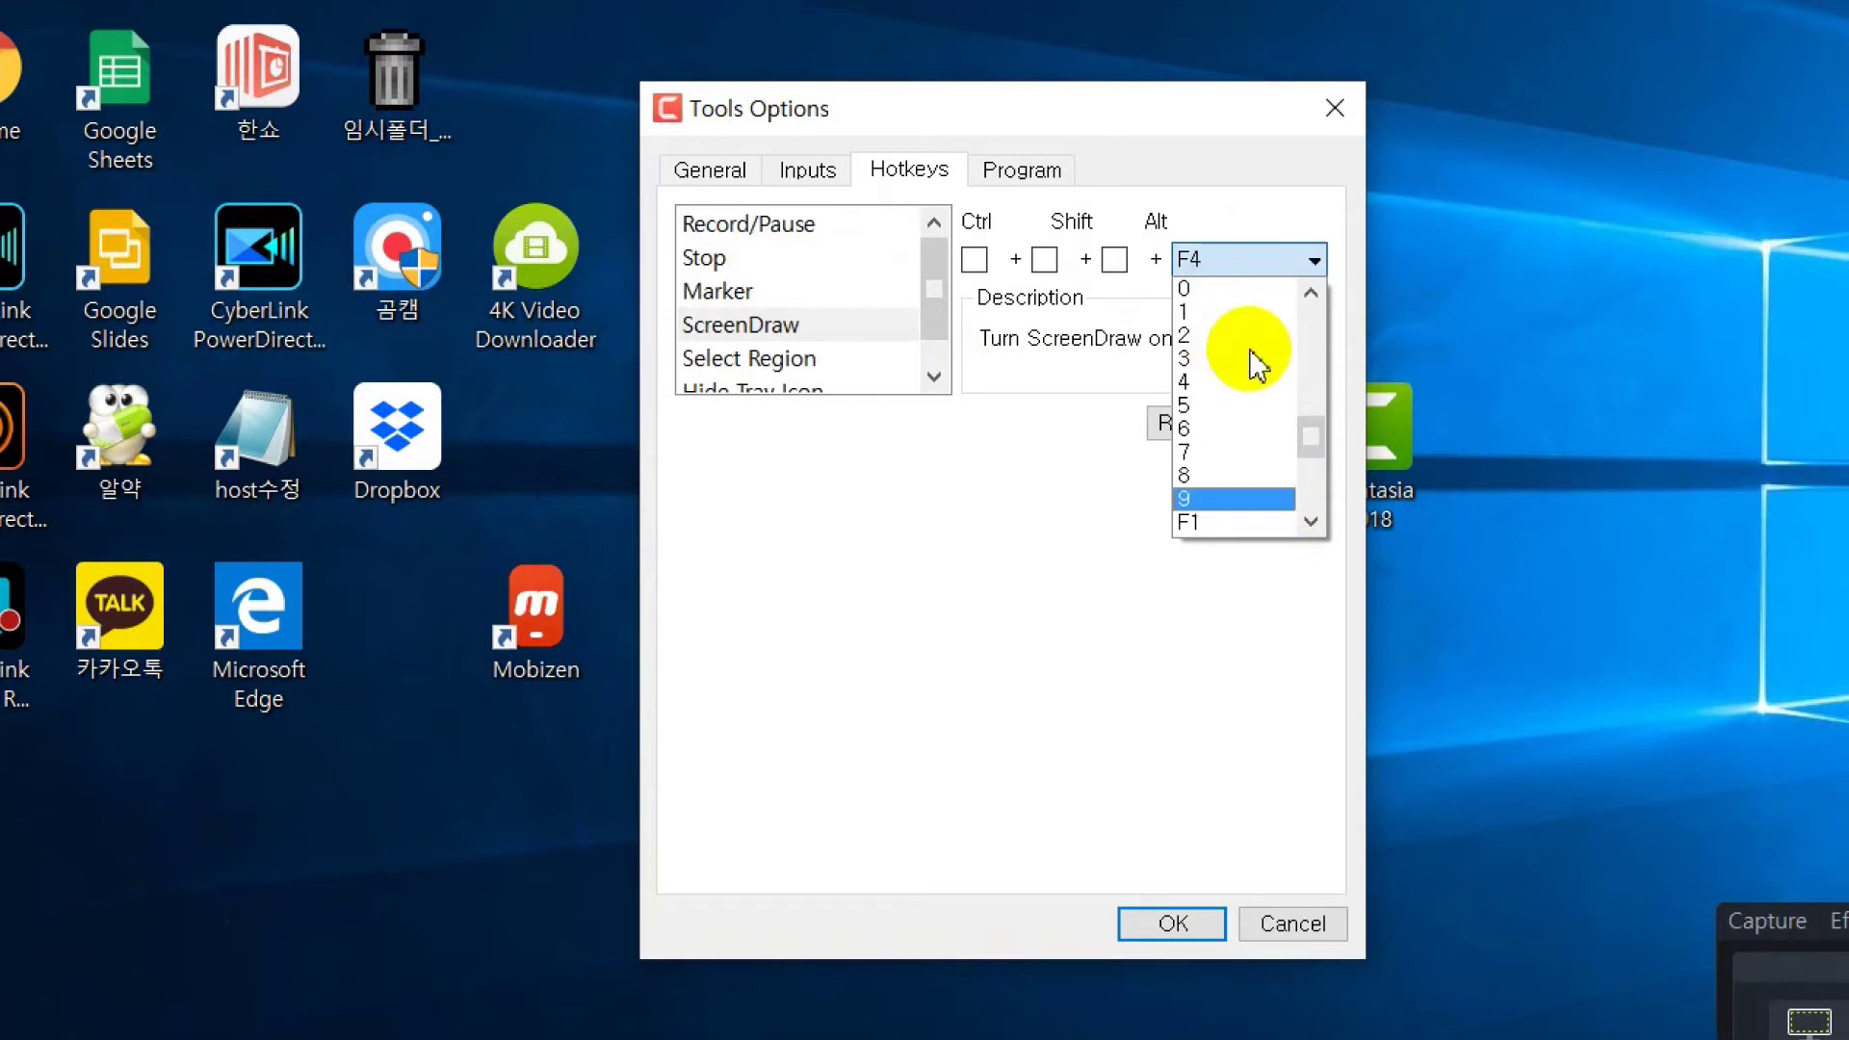
scroll(1220, 423, down, 8)
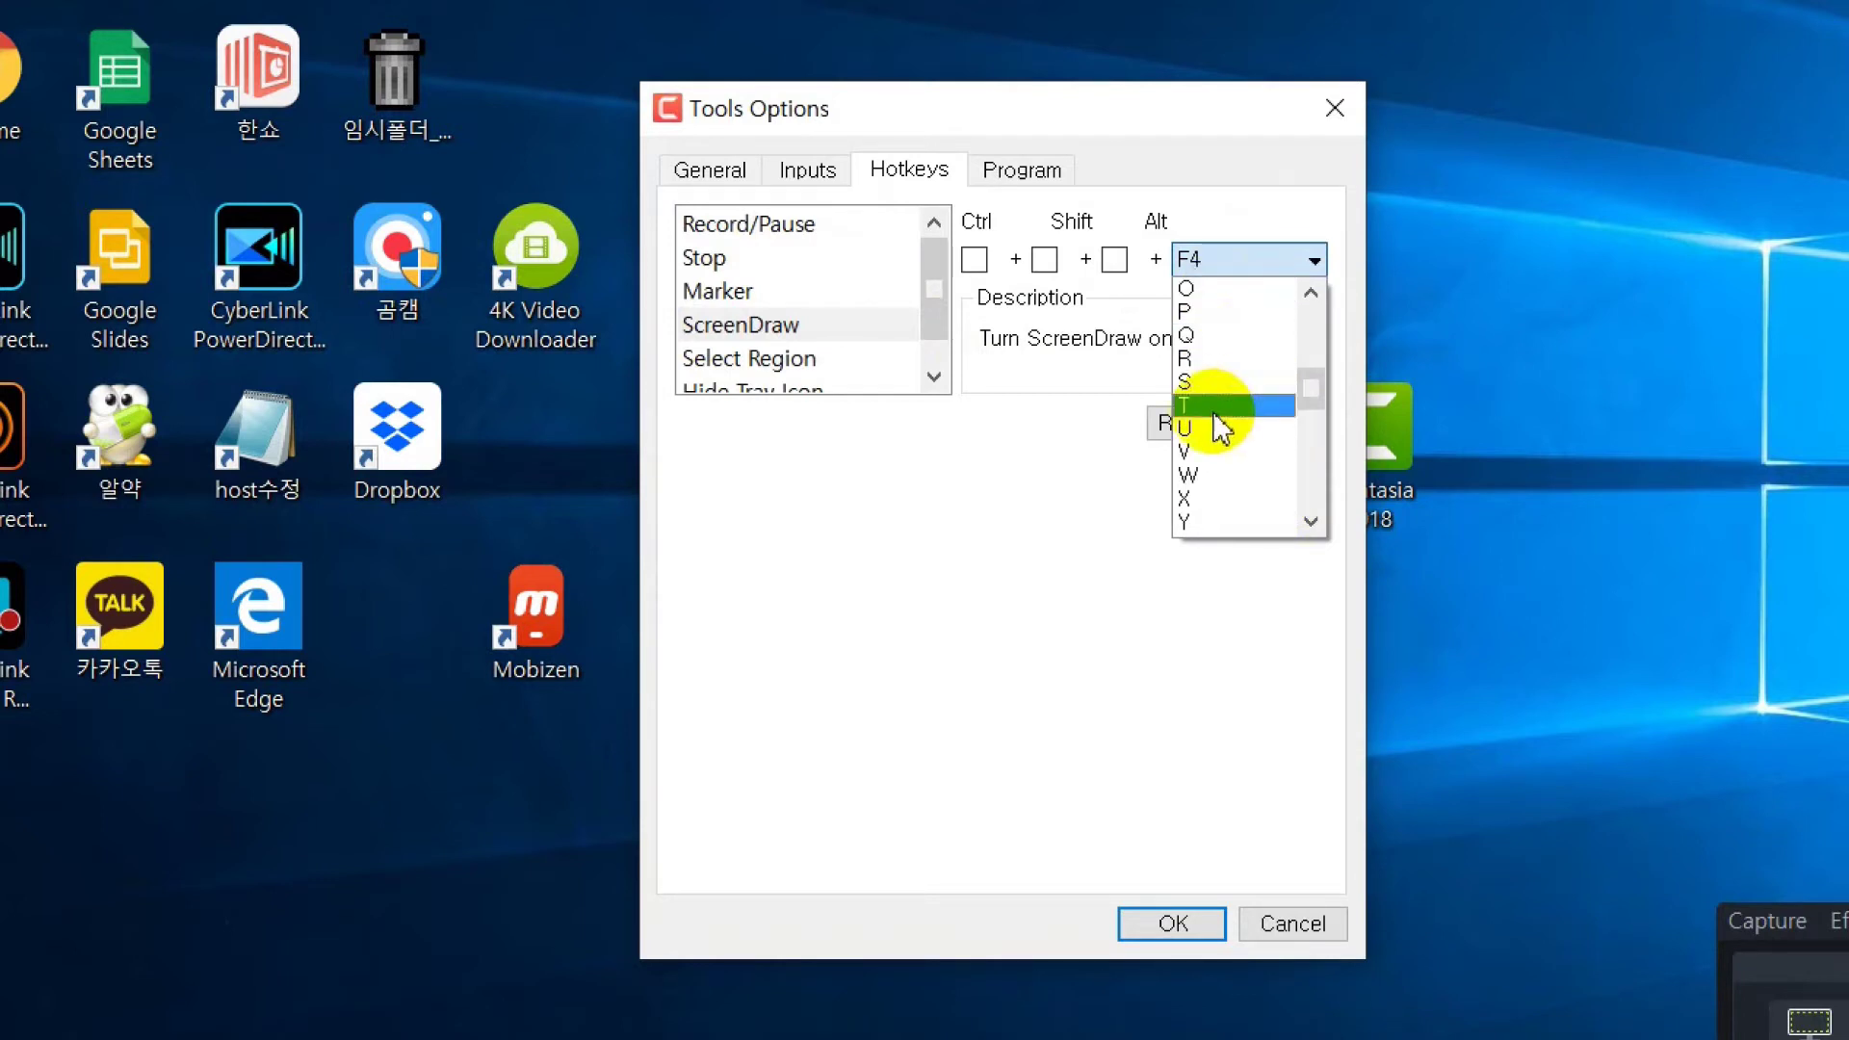
scroll(1220, 430, up, 1)
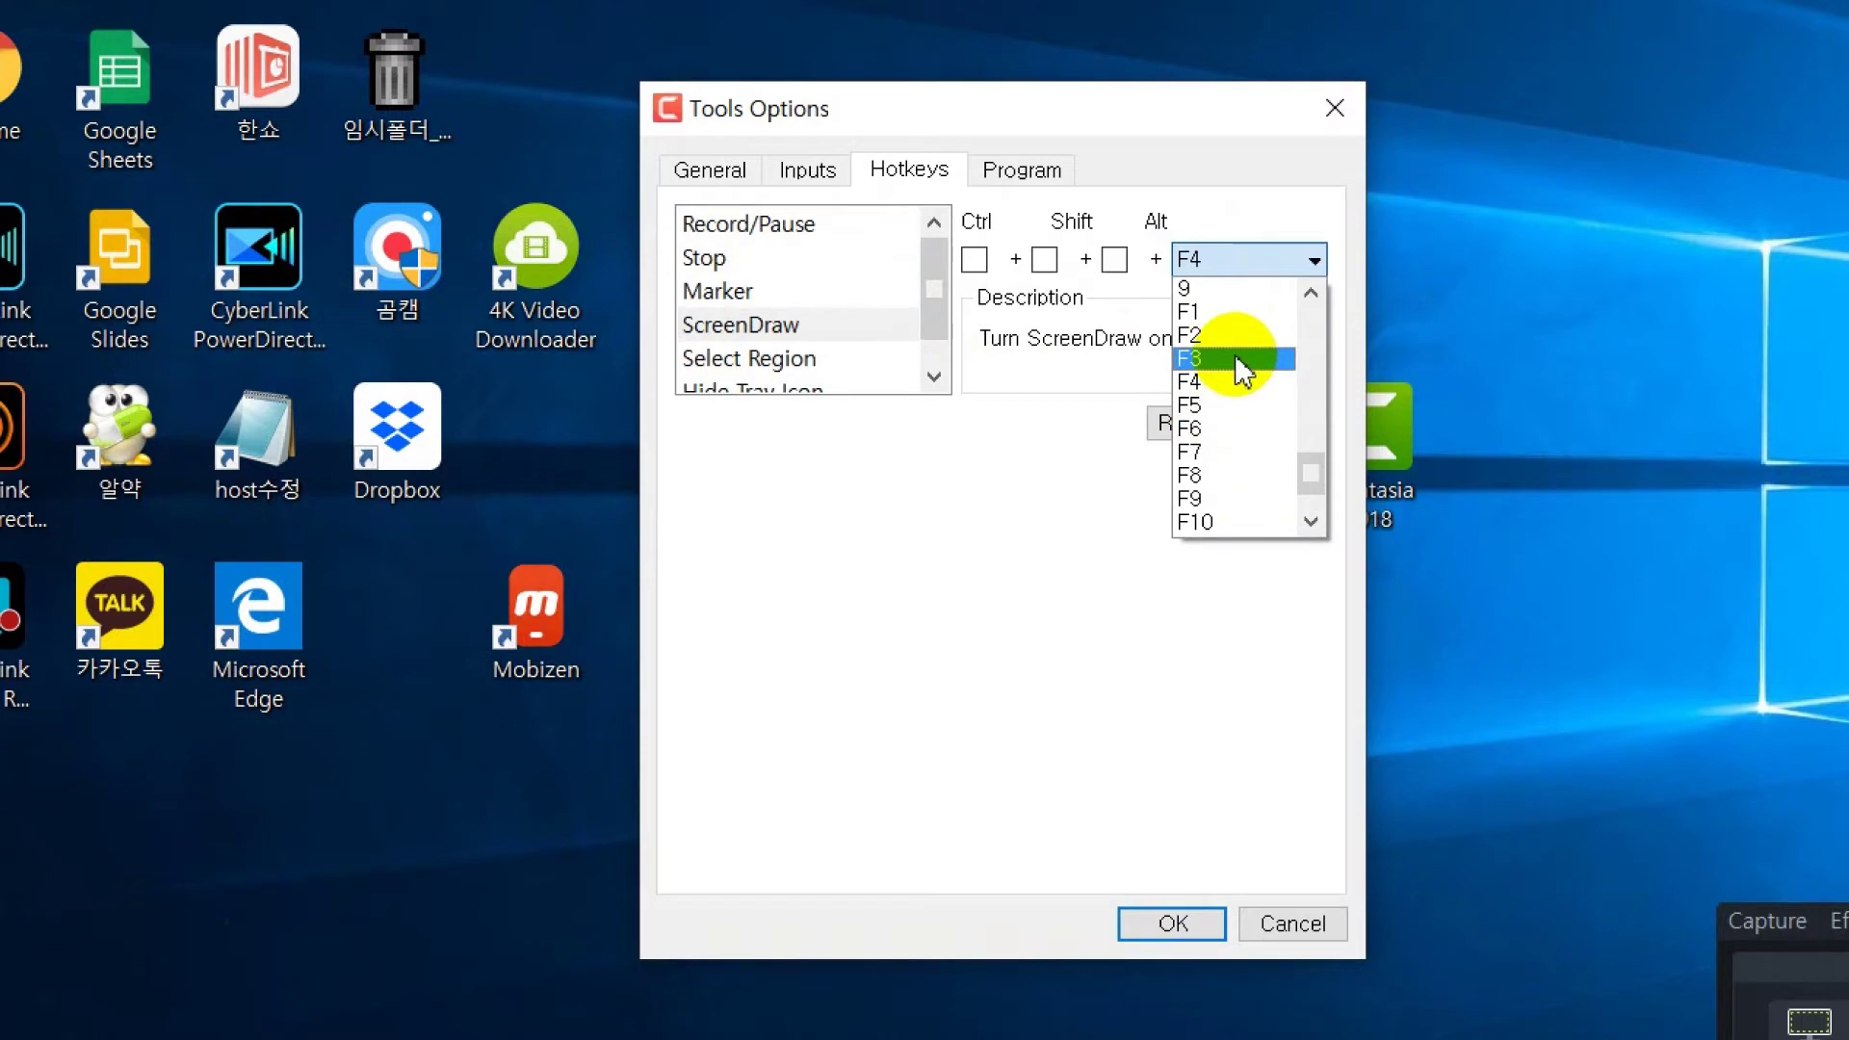
click(1069, 651)
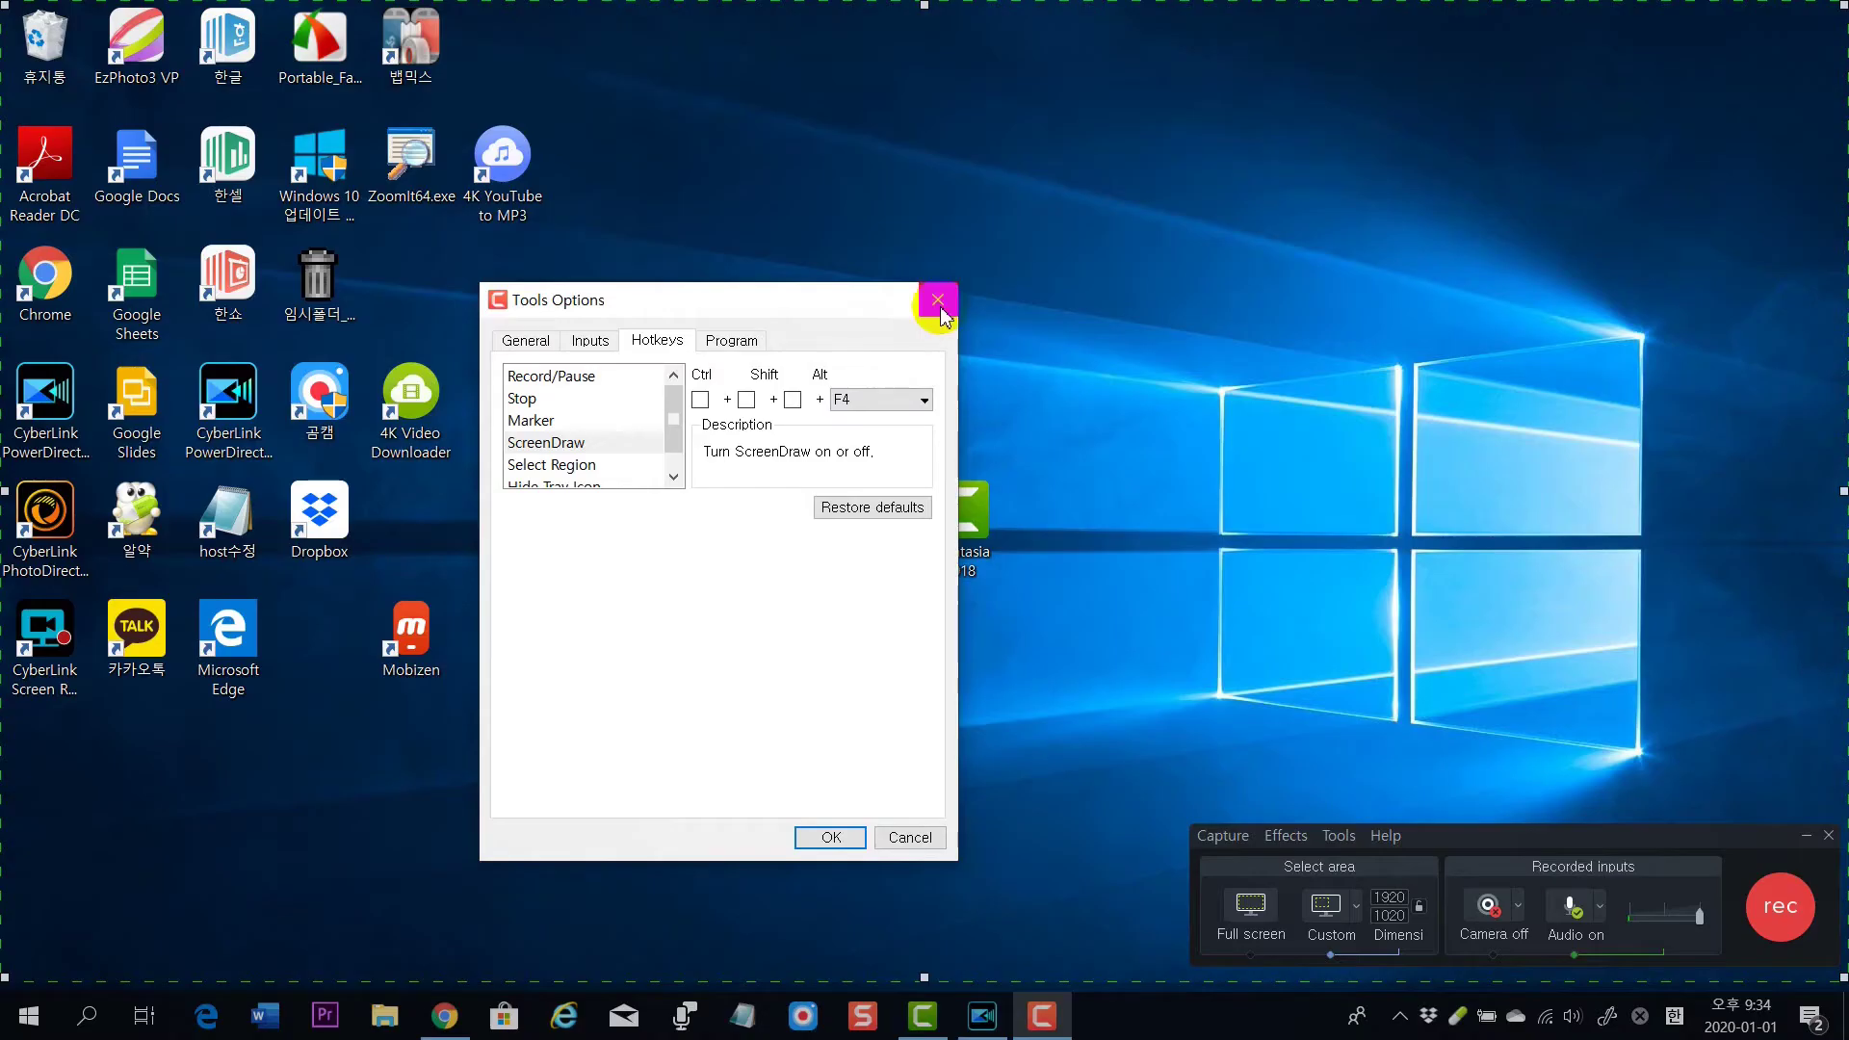
click(937, 301)
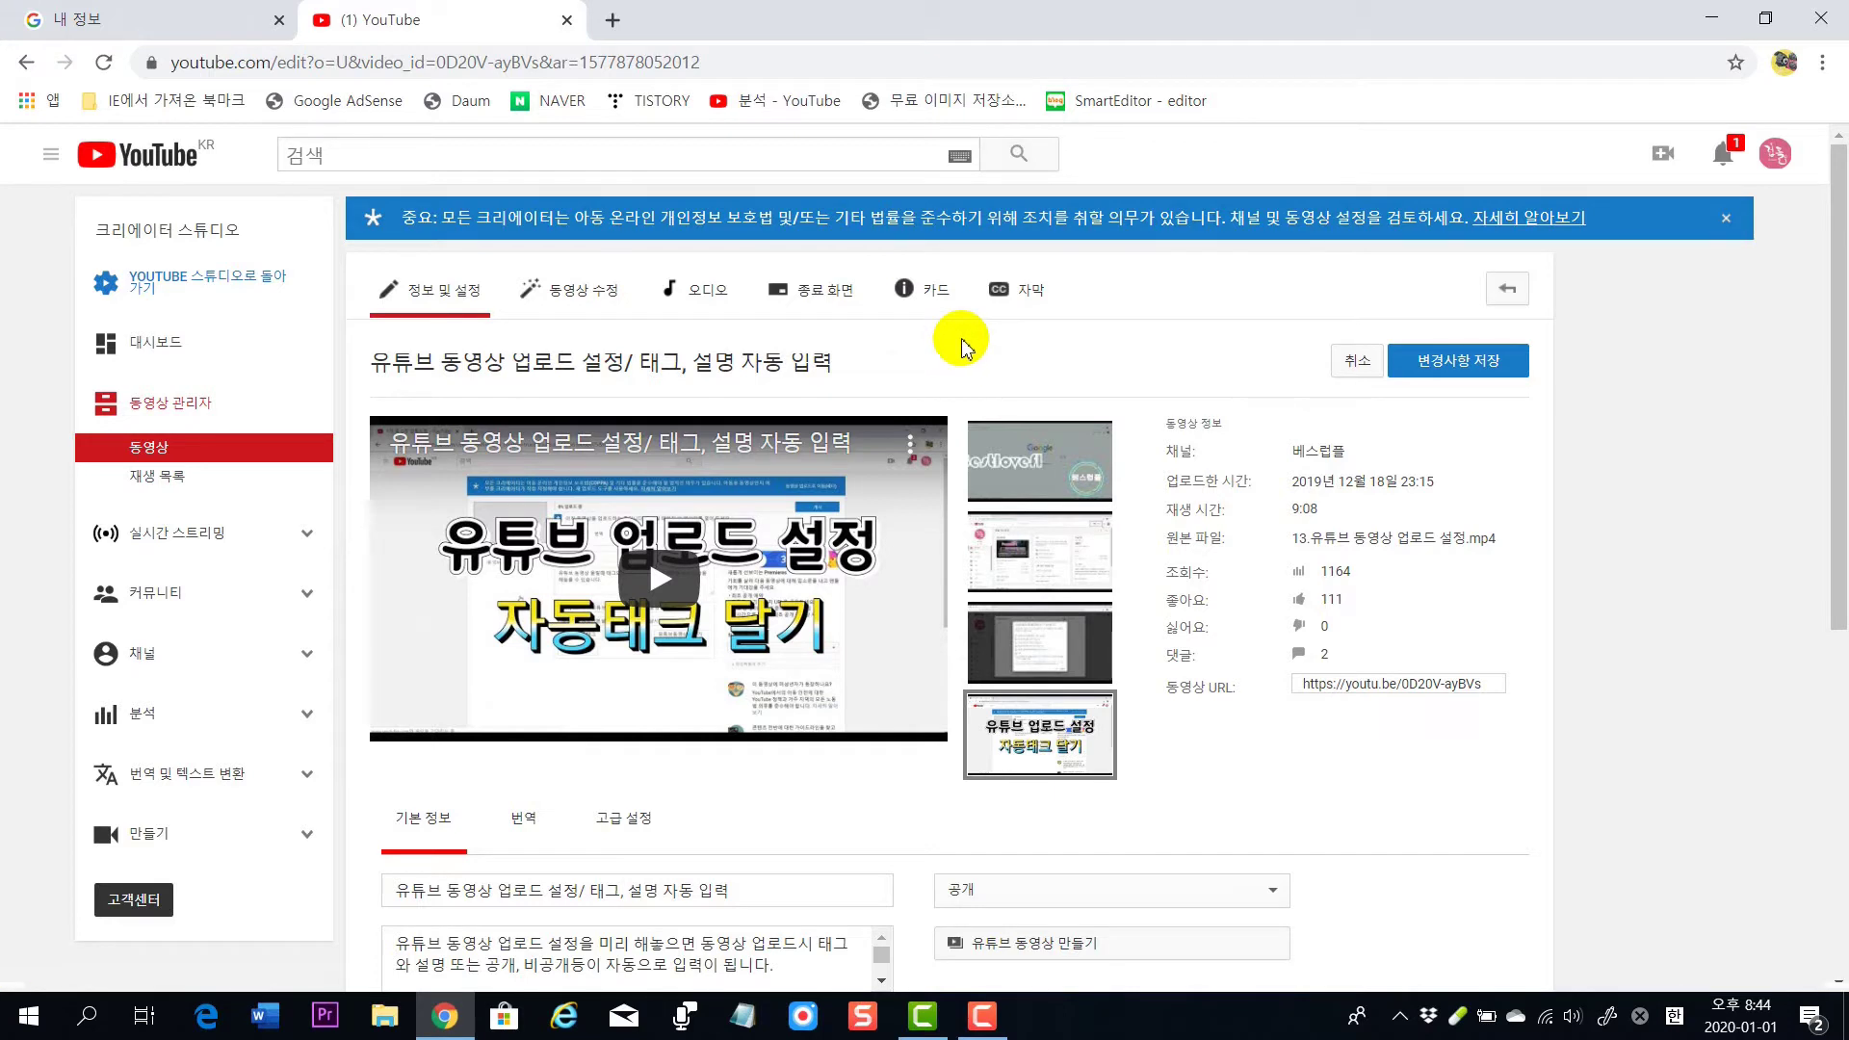
Step: Enable ScreenDraw over the YouTube page and mark the video title and the channel name with yellow highlights
click(987, 1029)
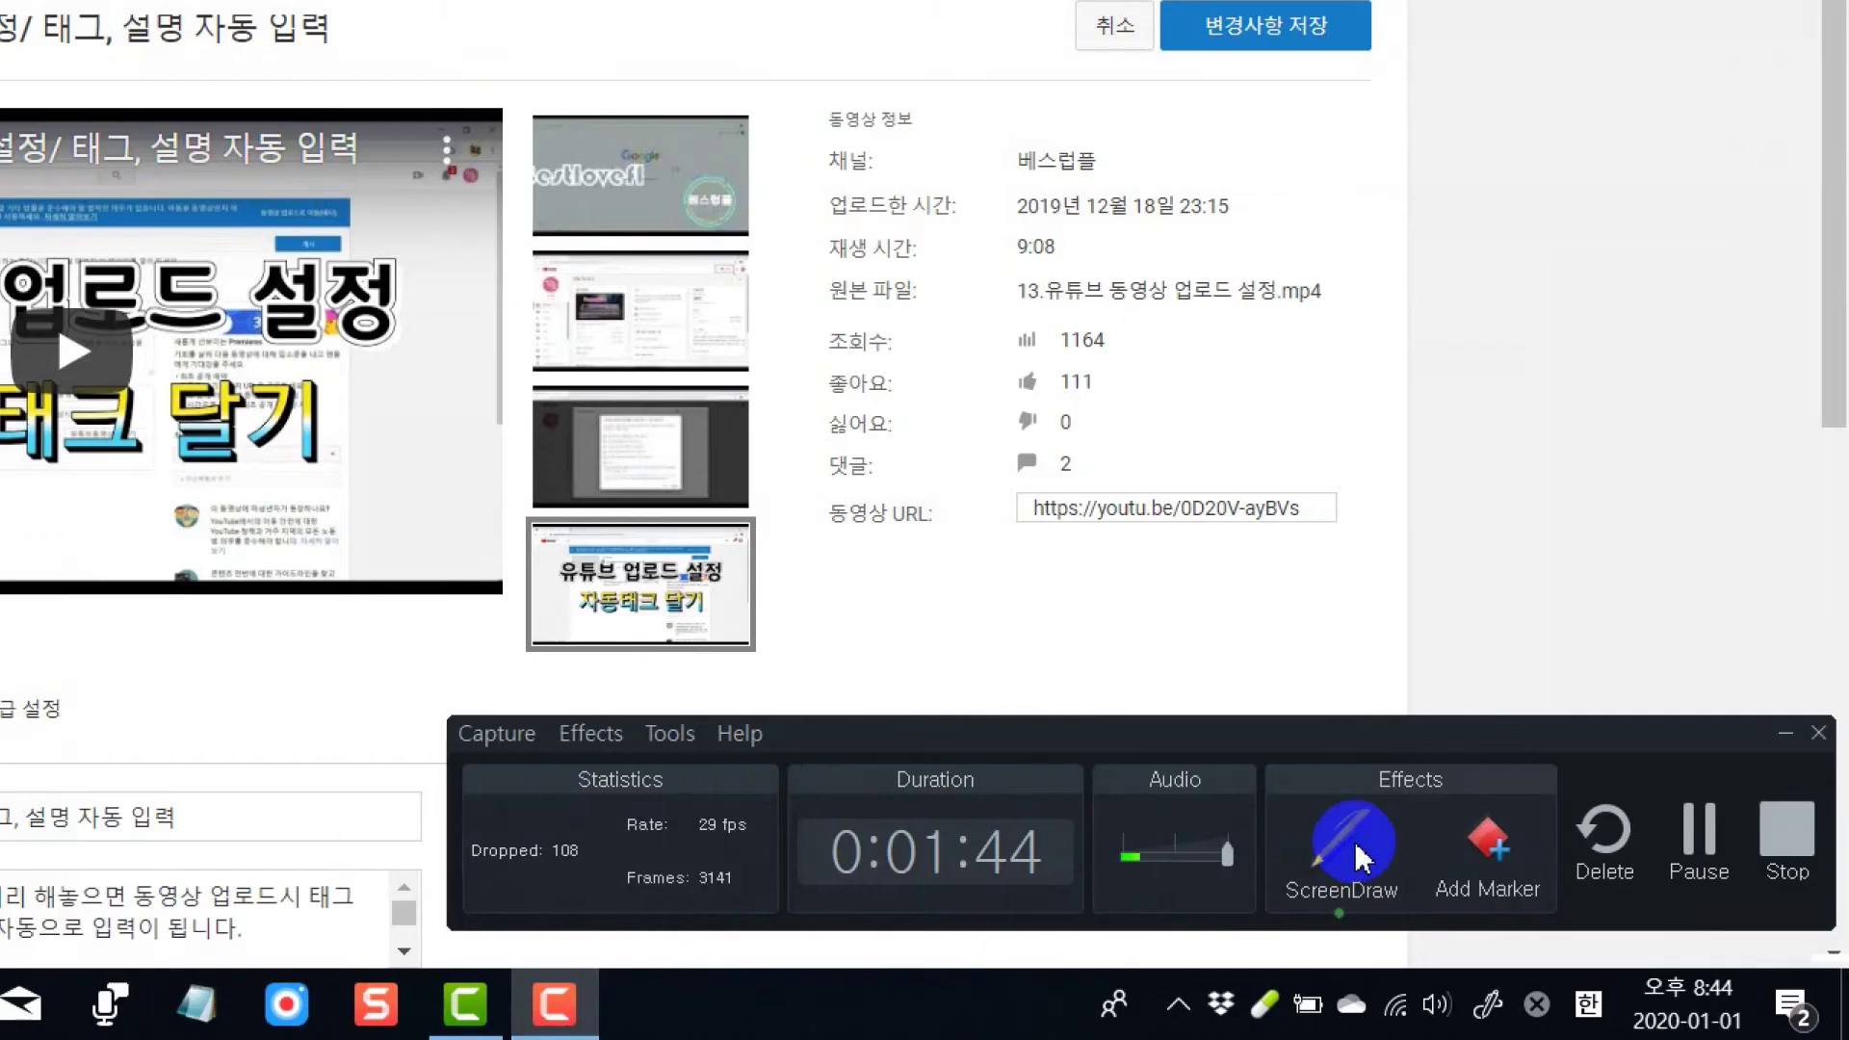
click(1516, 914)
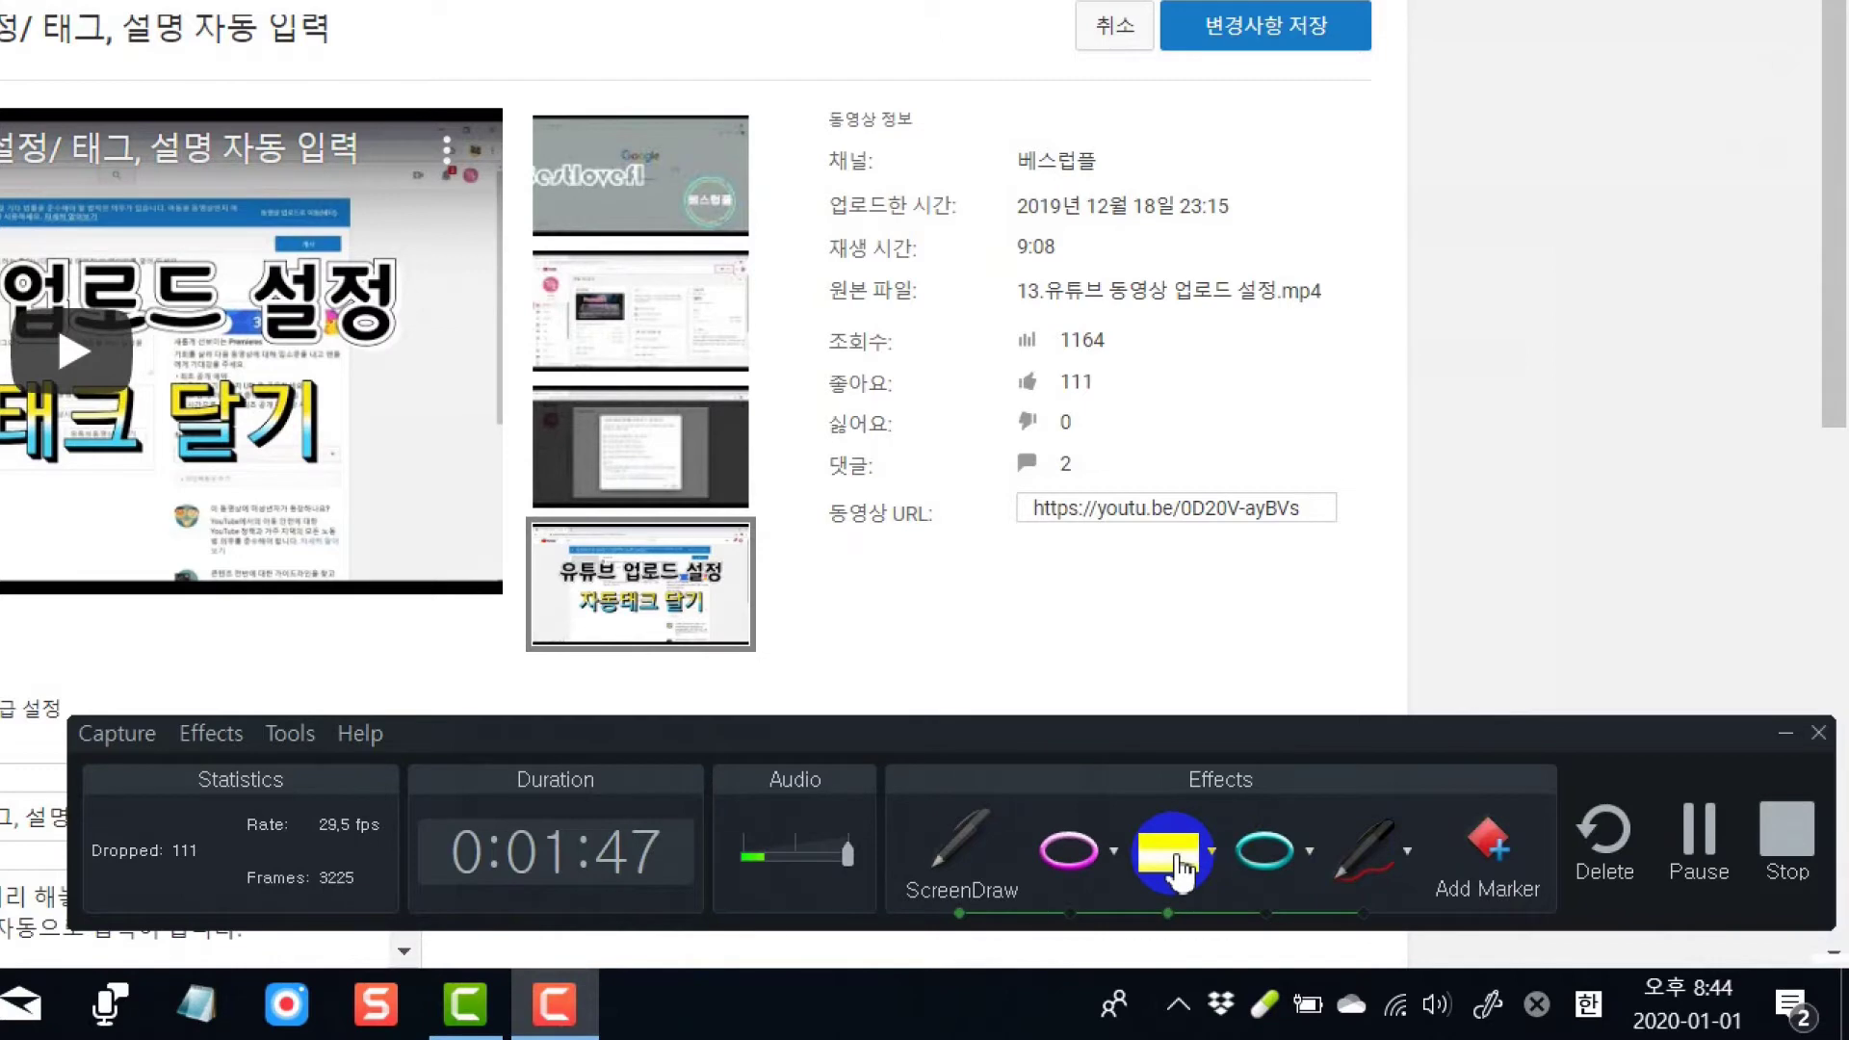
click(1177, 862)
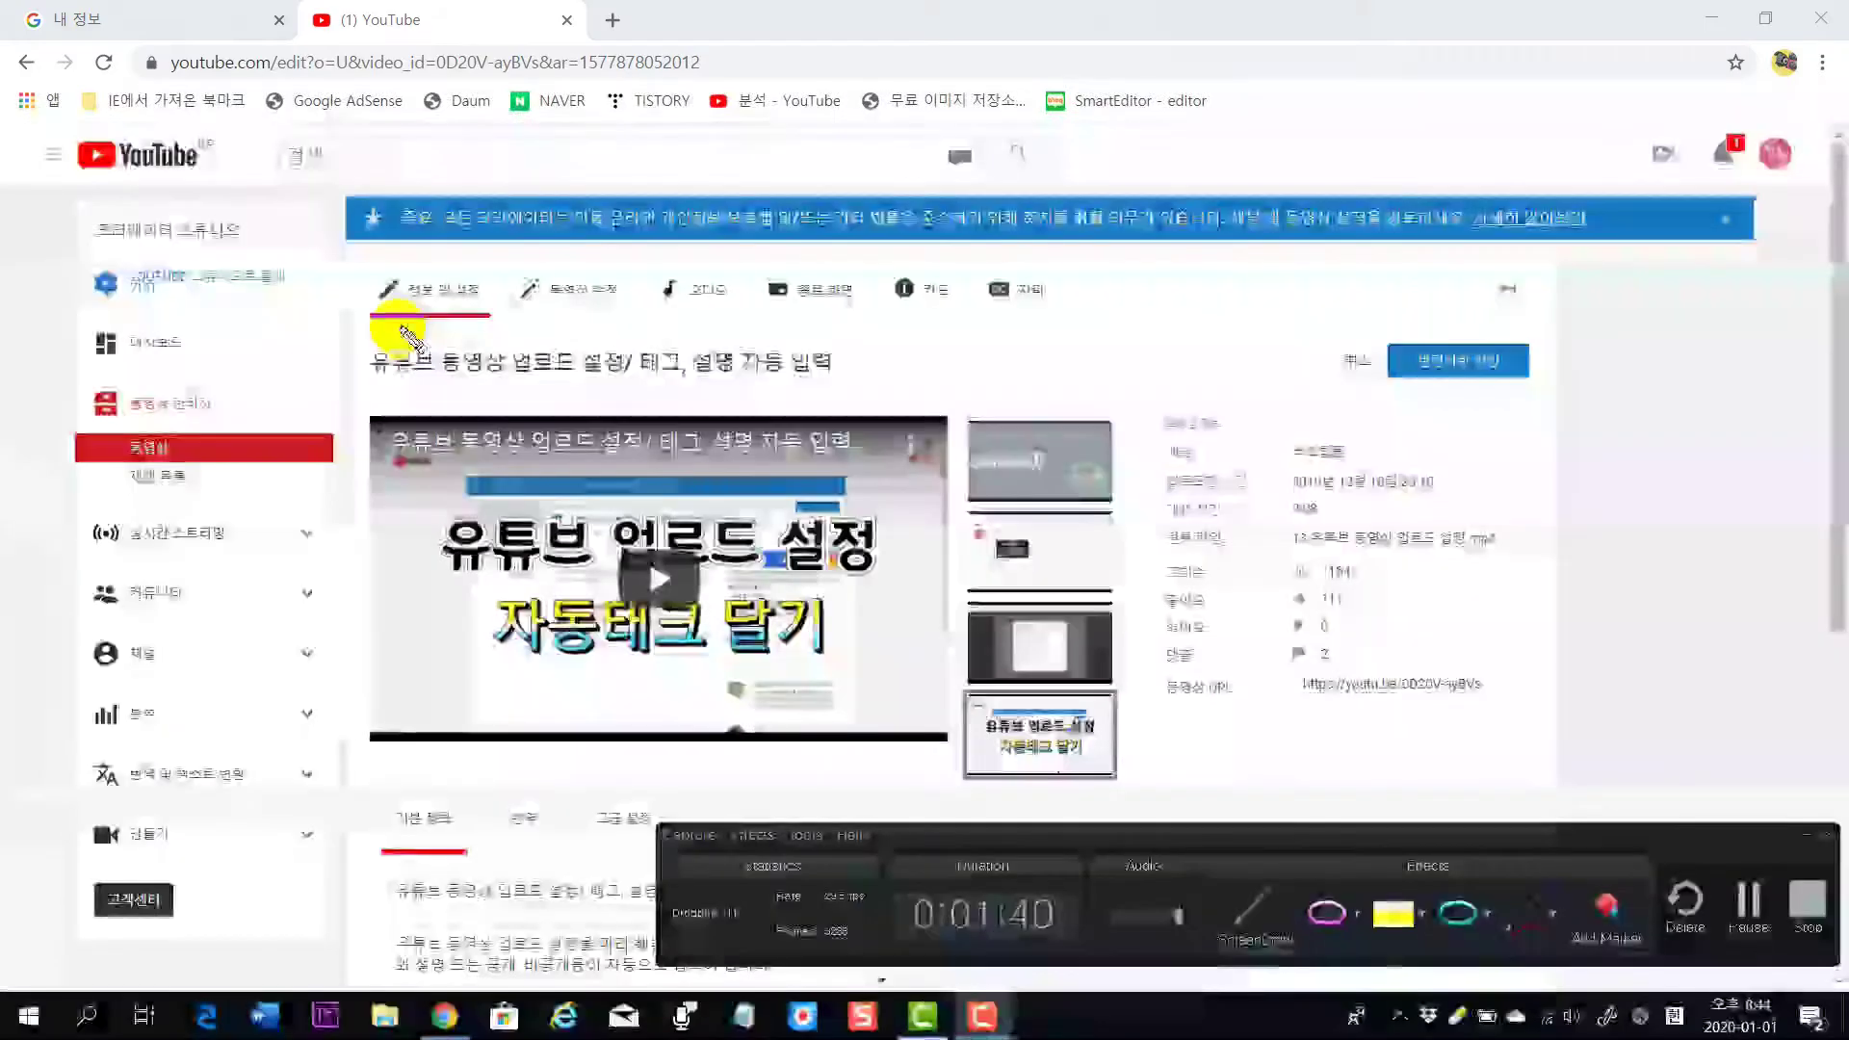
mouse_move(370, 362)
mouse_down()
mouse_move(500, 386)
mouse_move(830, 370)
mouse_up()
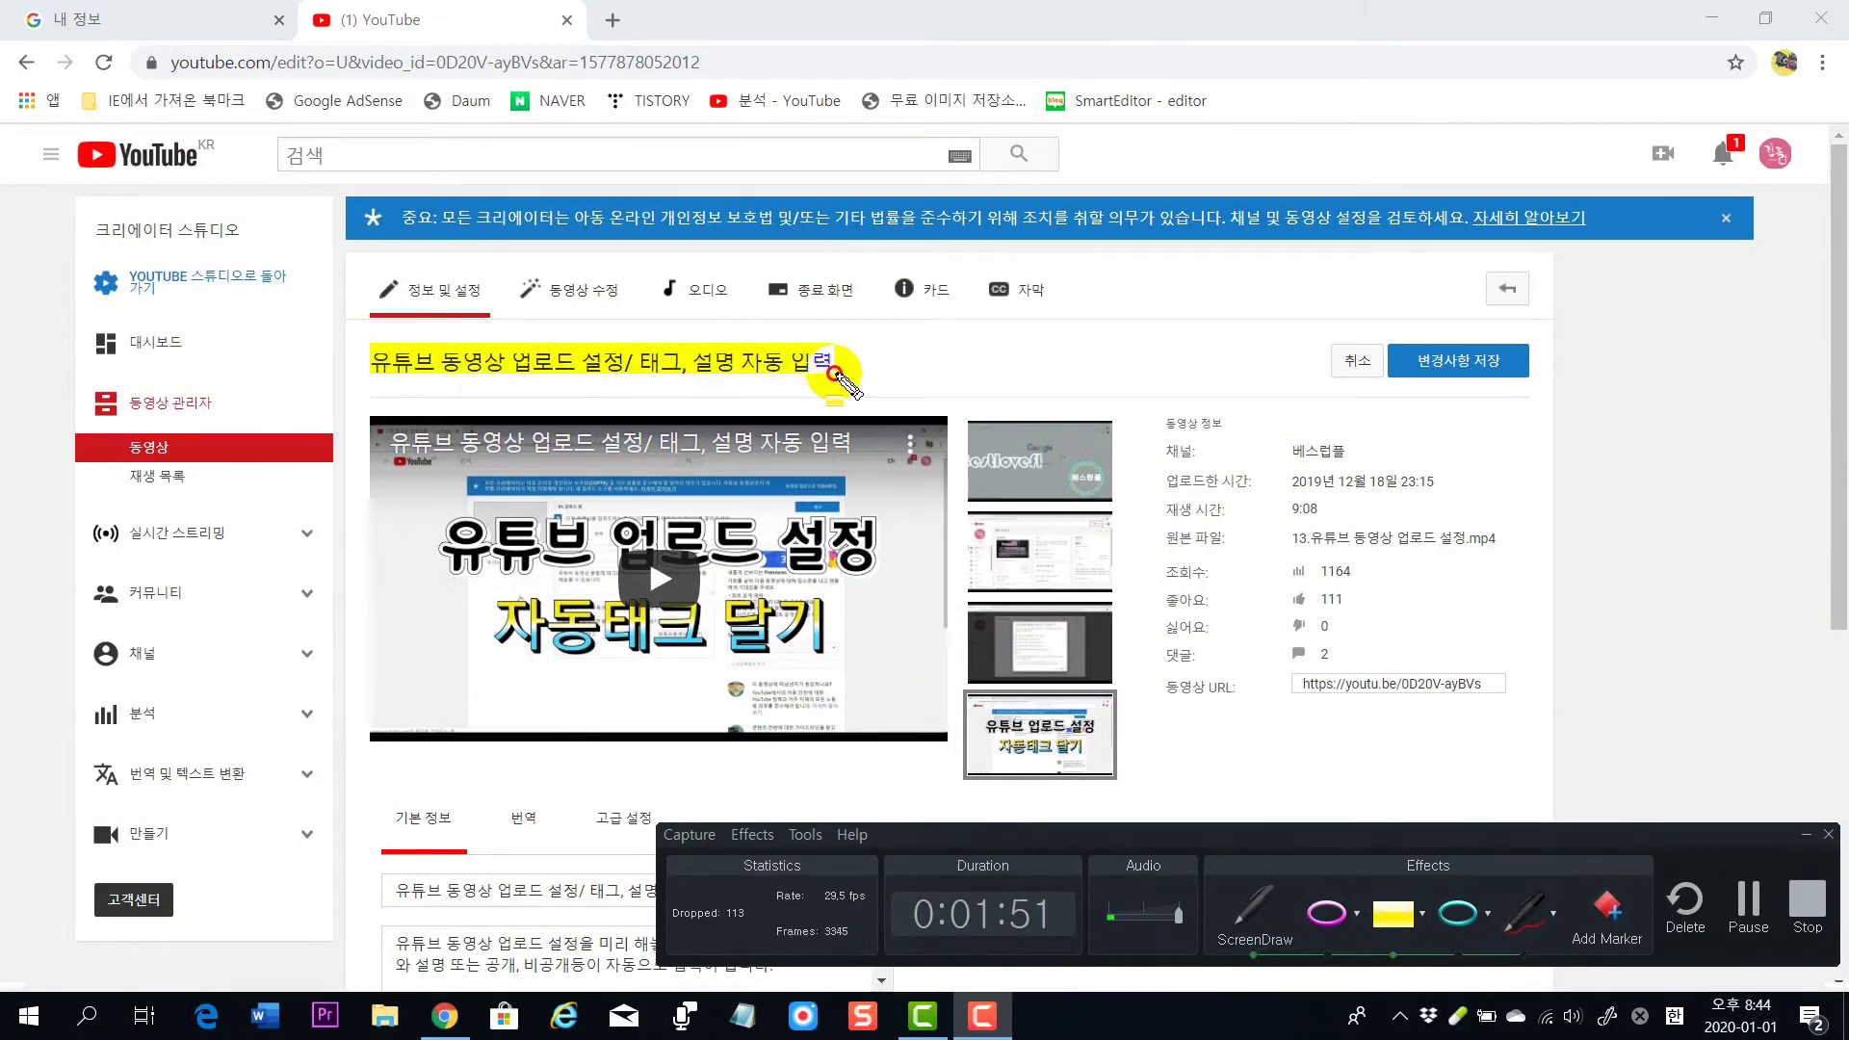
drag(1274, 438, 1377, 451)
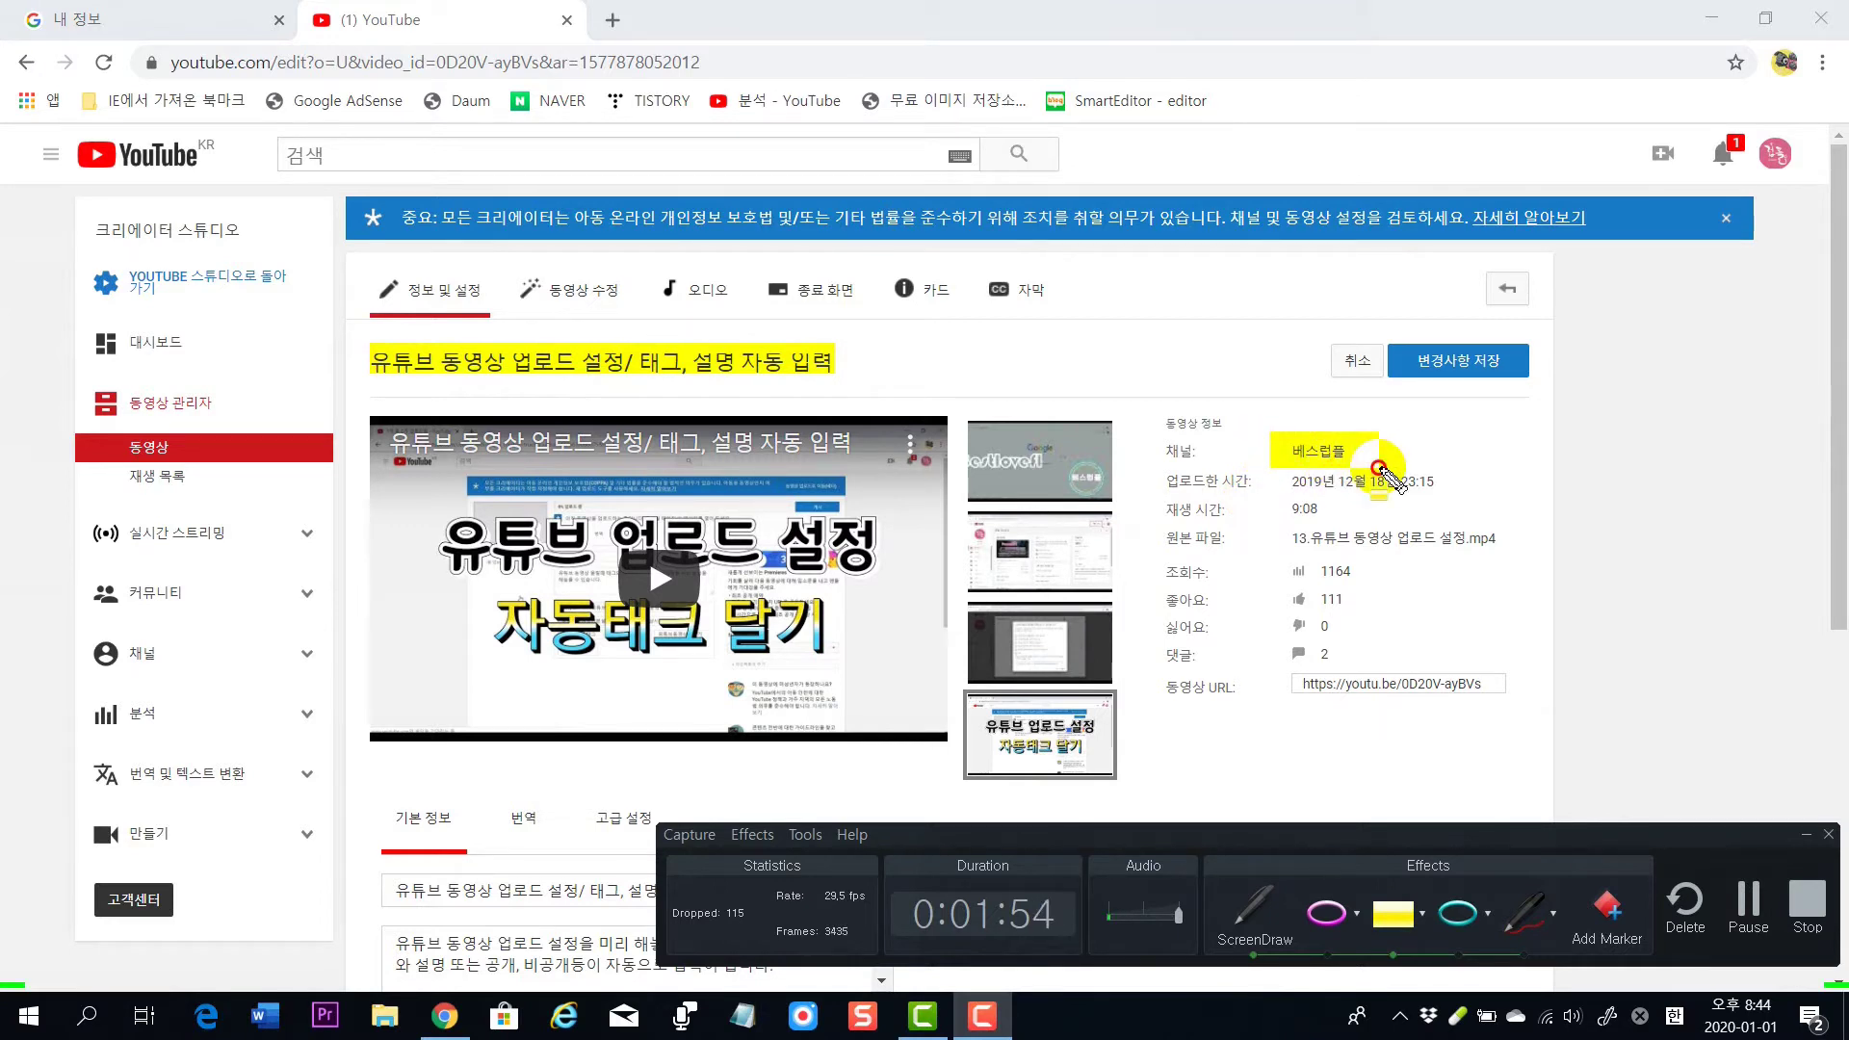
Step: Circle the 정보 및 설정 heading and the video URL label with cyan ellipses
click(1454, 926)
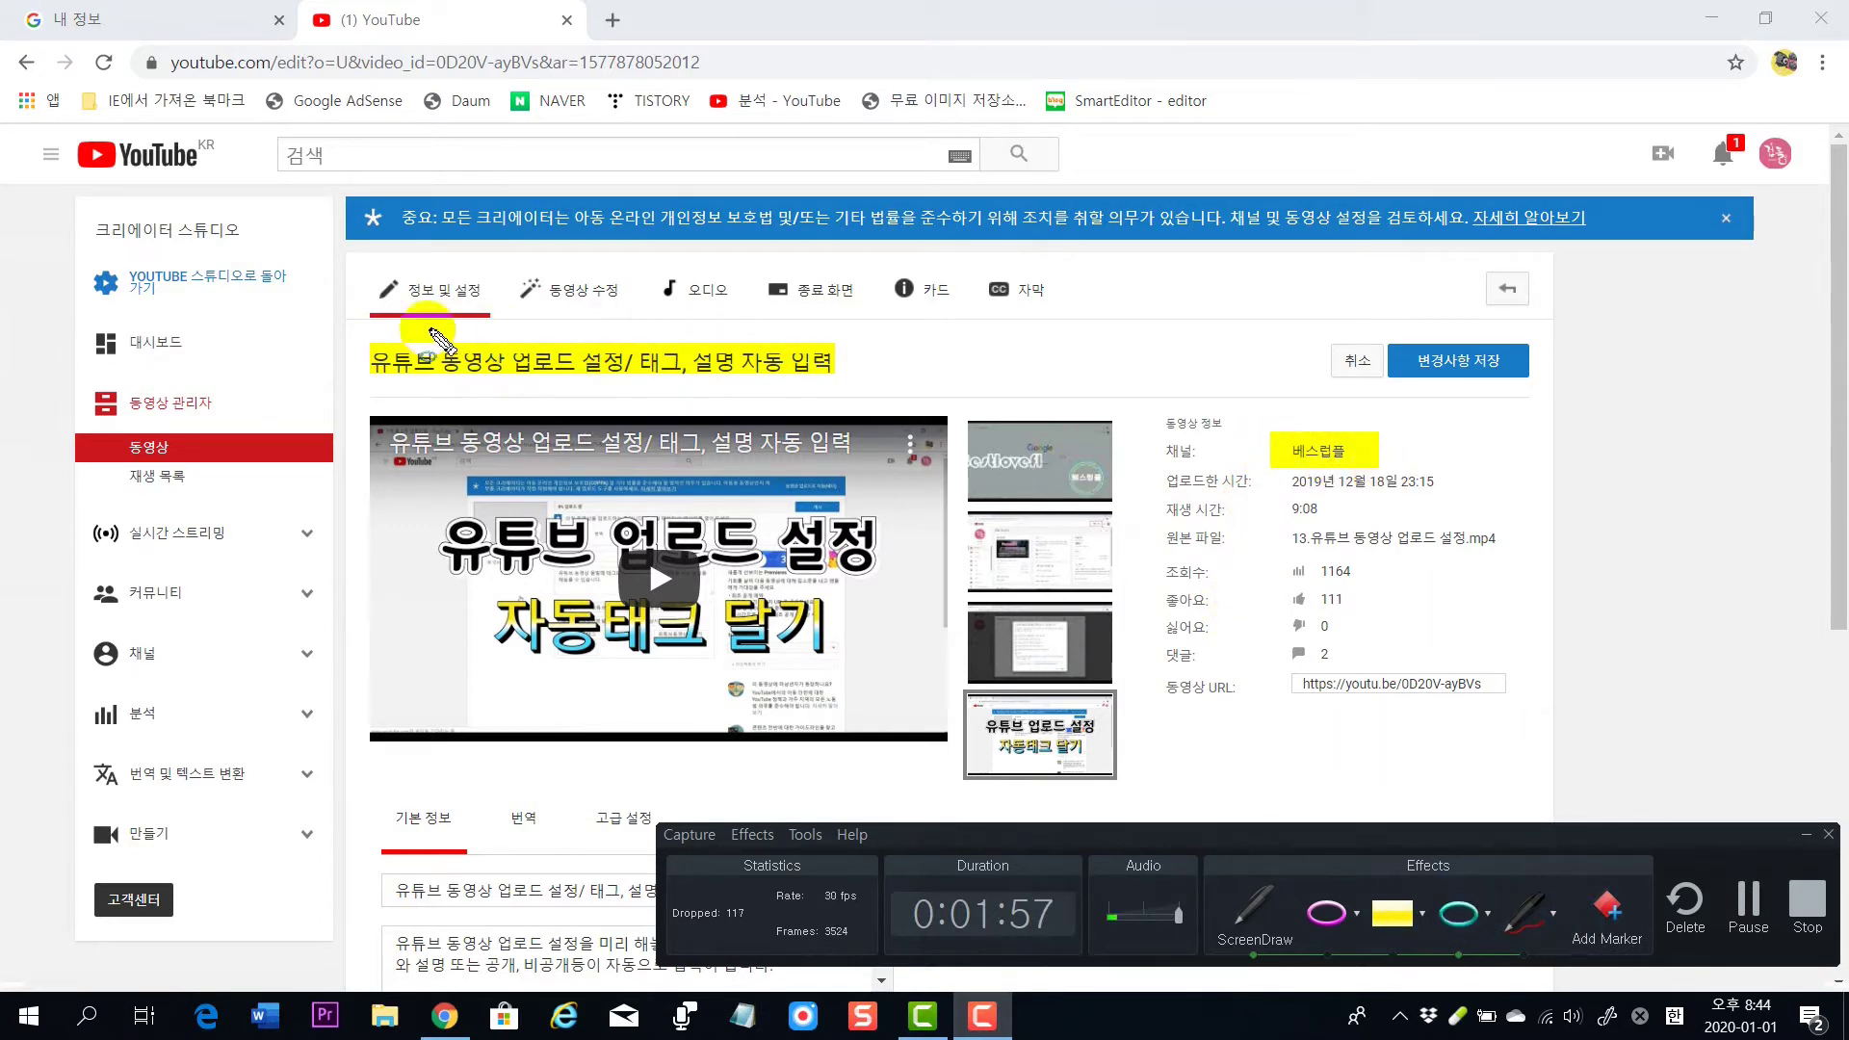
drag(370, 268, 602, 346)
drag(1160, 678, 1345, 724)
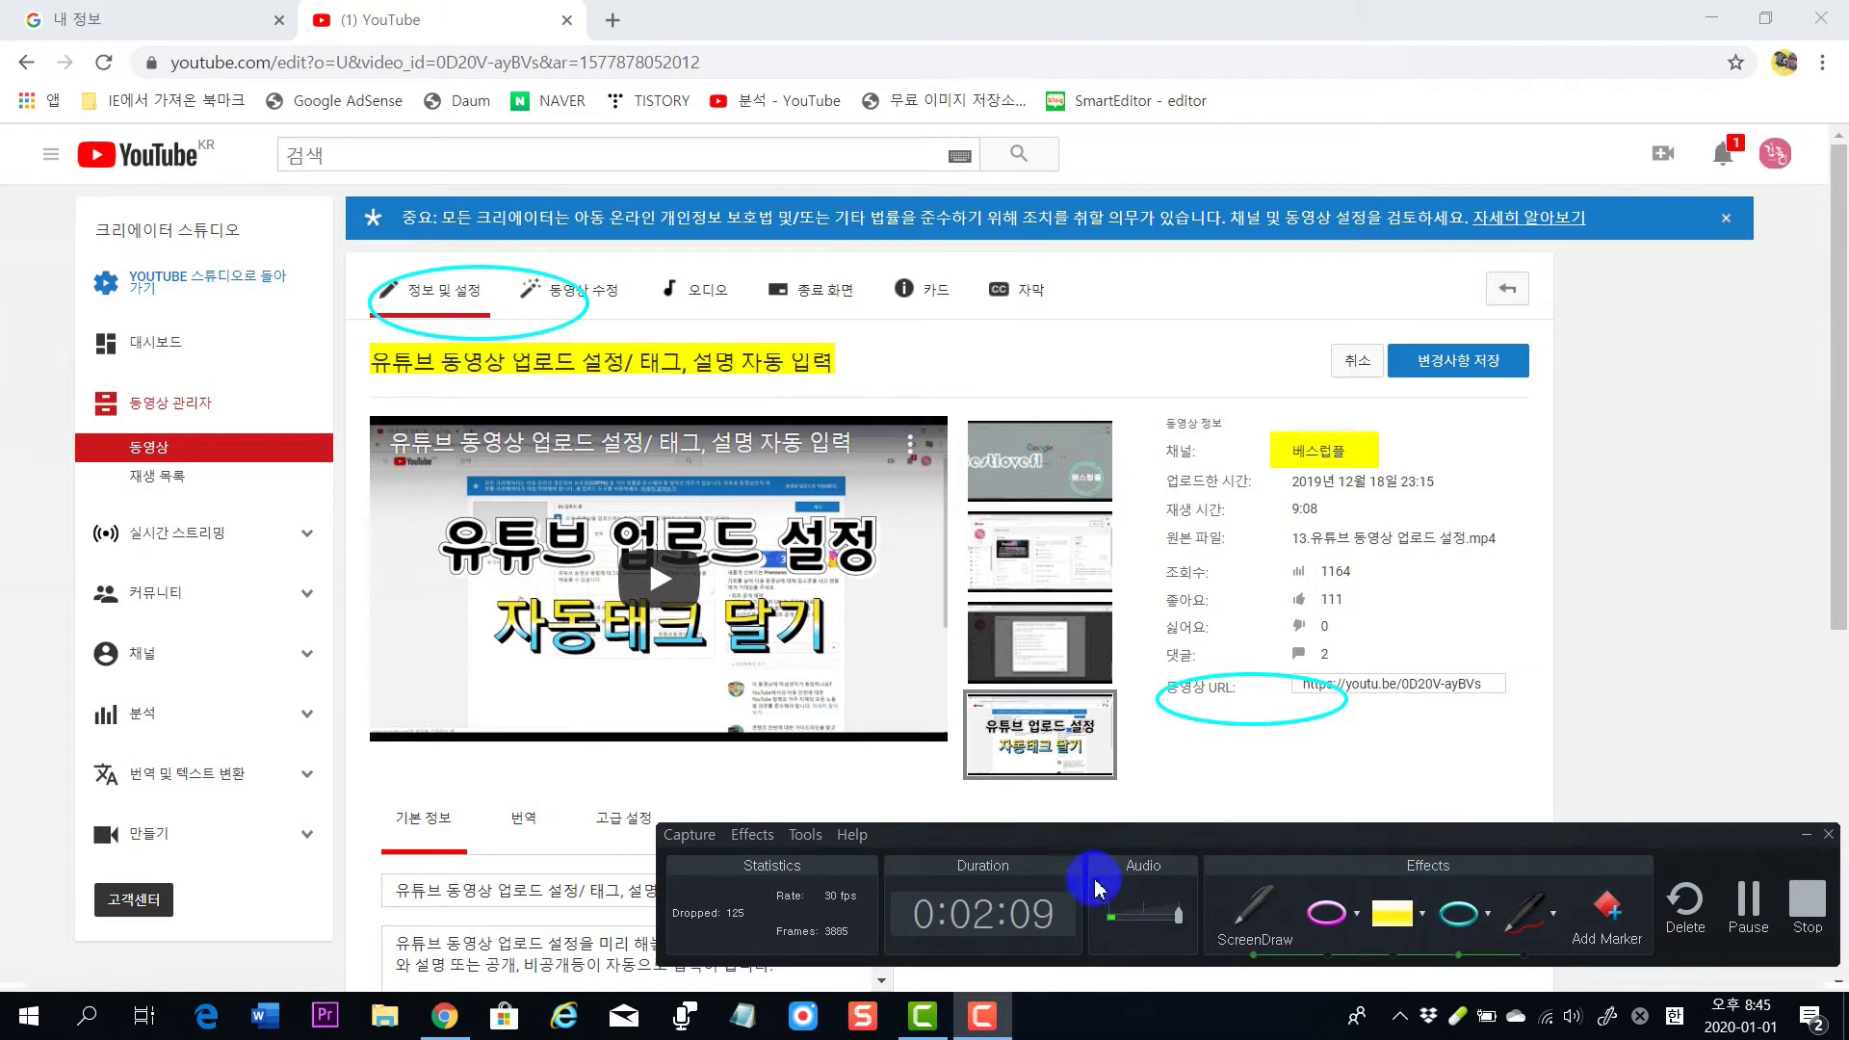
Step: Draw freehand red pen lines across the video information, including under the view count and below the video URL
click(1526, 927)
mouse_move(1223, 582)
mouse_down()
mouse_move(1417, 579)
mouse_move(1547, 606)
mouse_up()
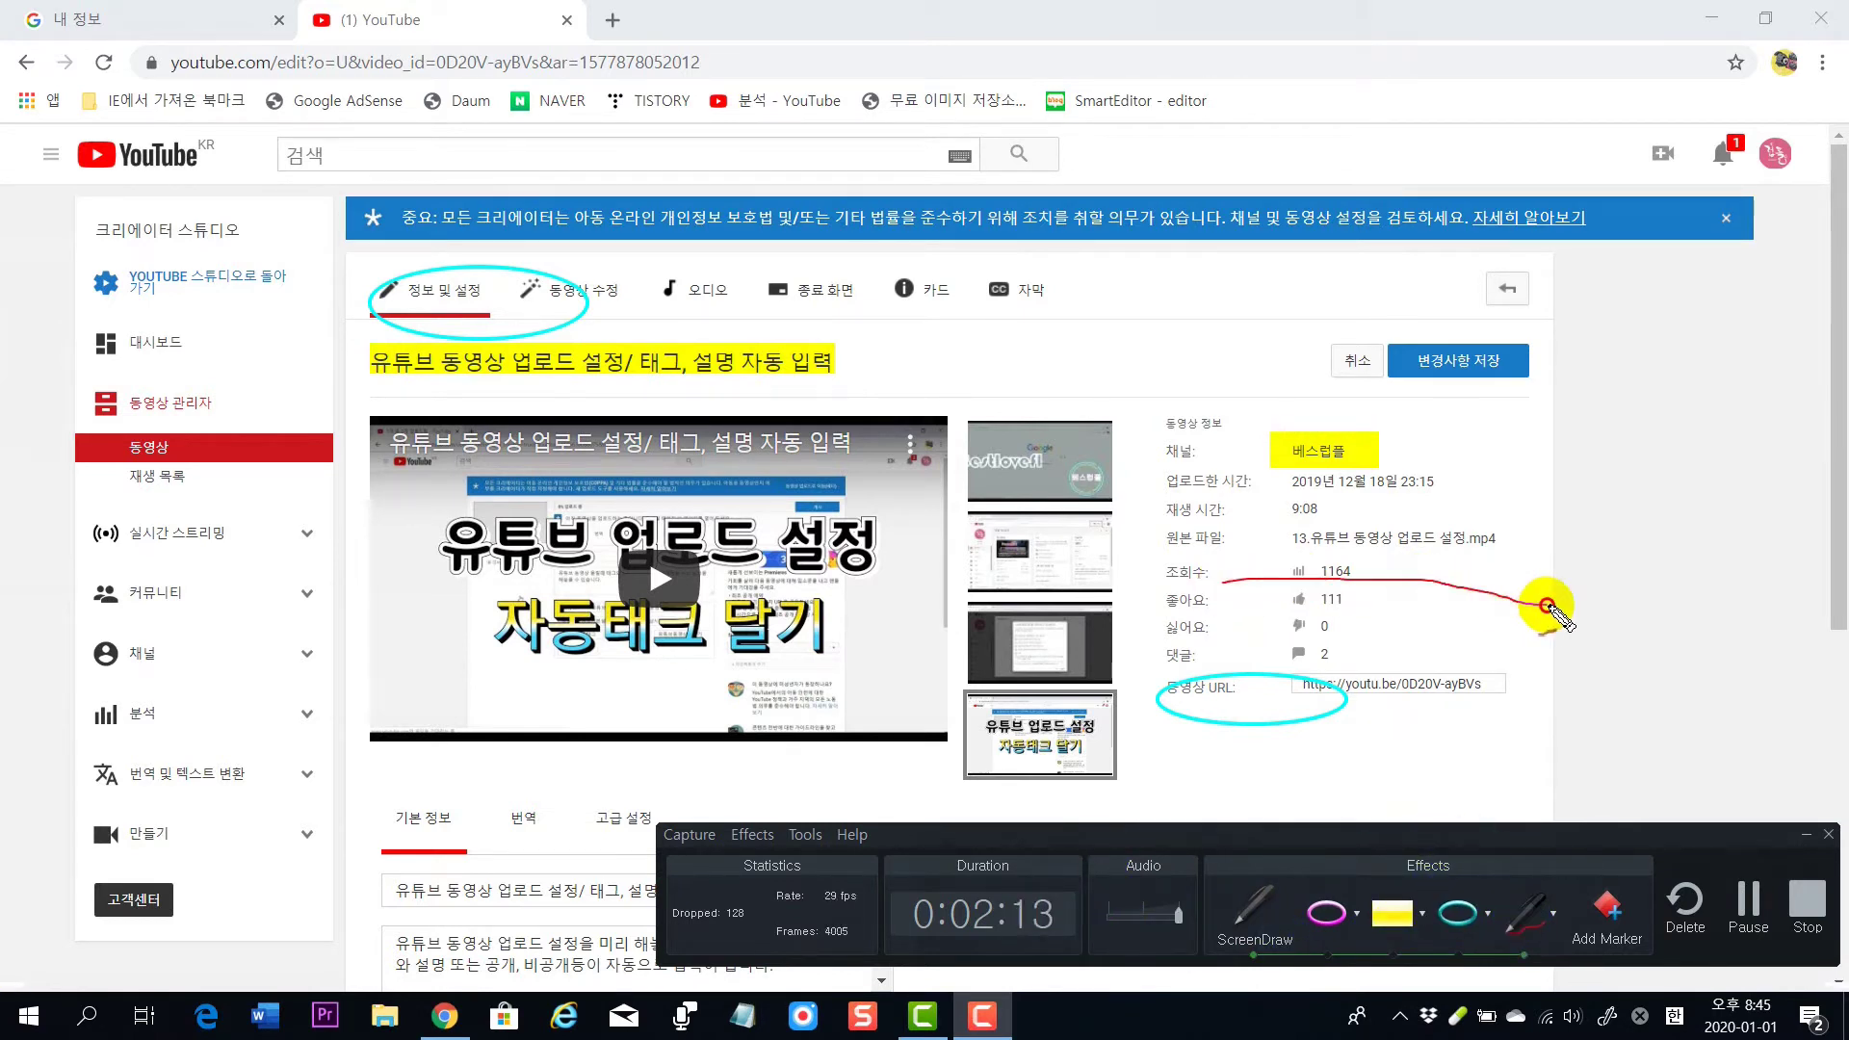
drag(1150, 750, 1647, 752)
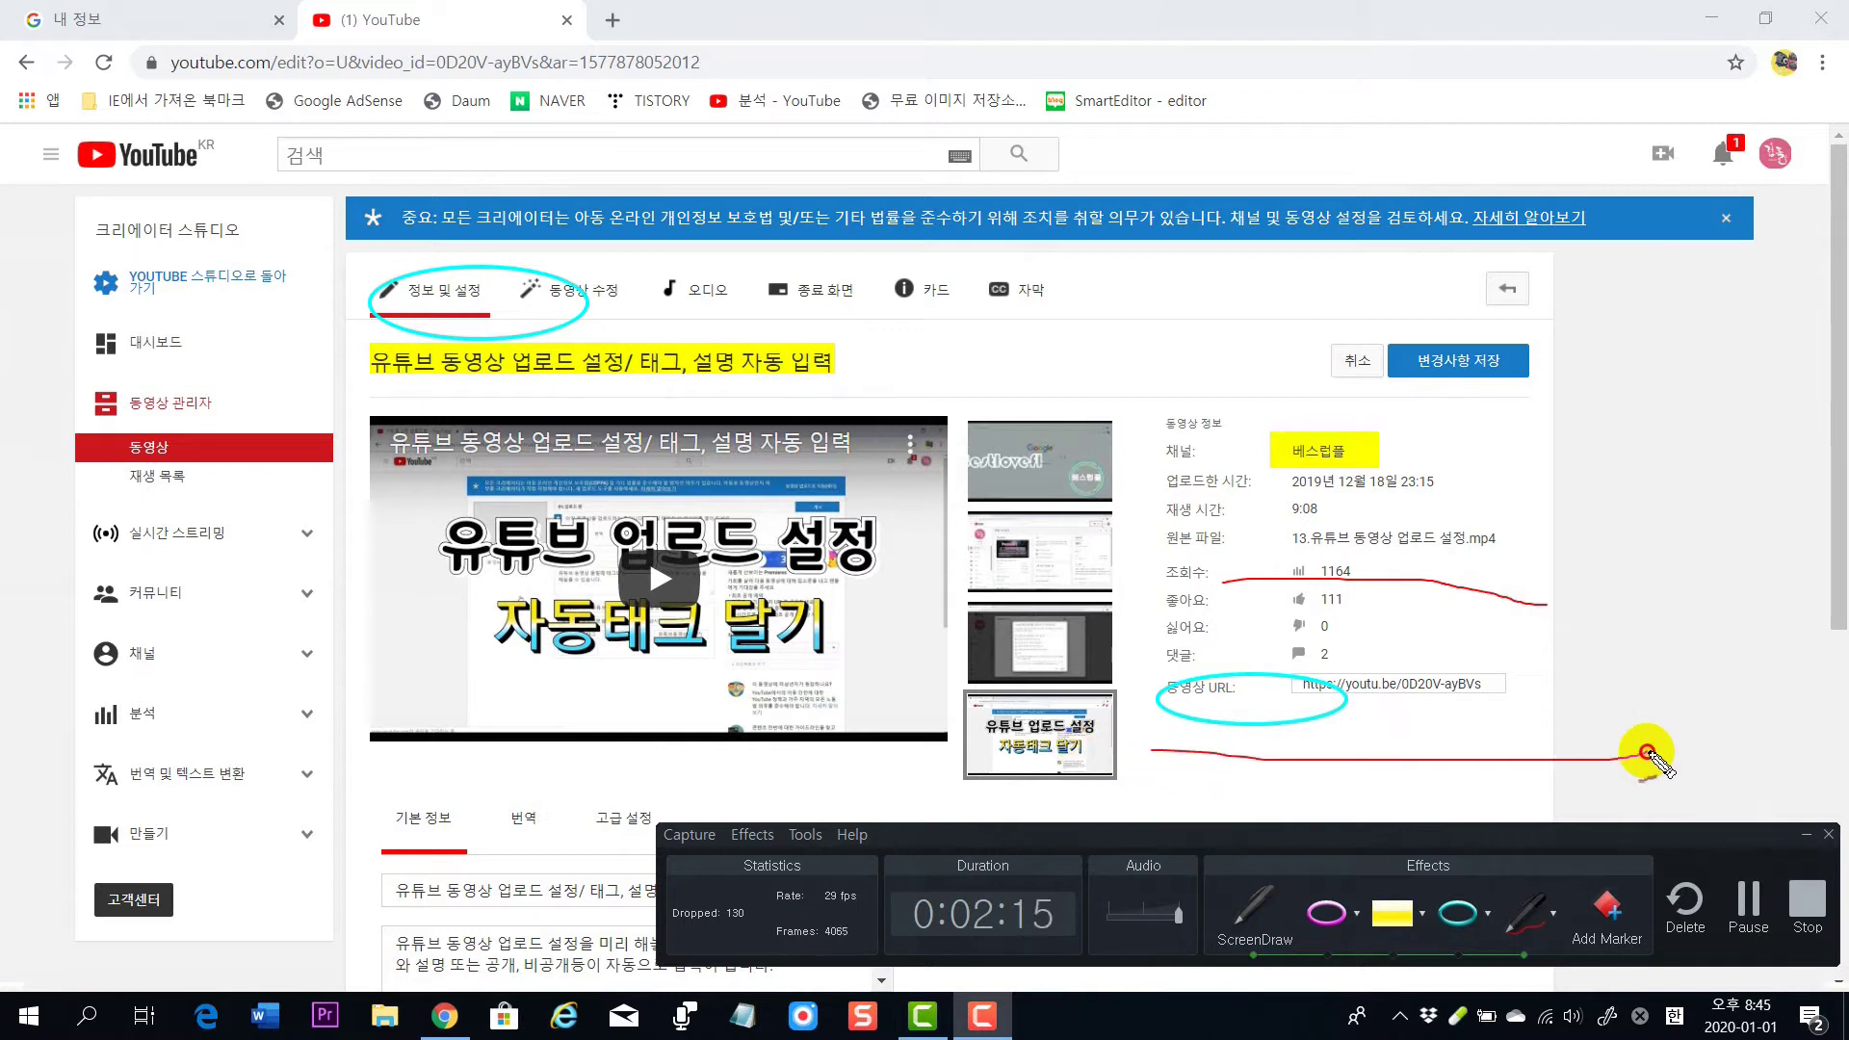
mouse_move(1144, 491)
mouse_down()
mouse_move(1264, 507)
mouse_move(1433, 494)
mouse_up()
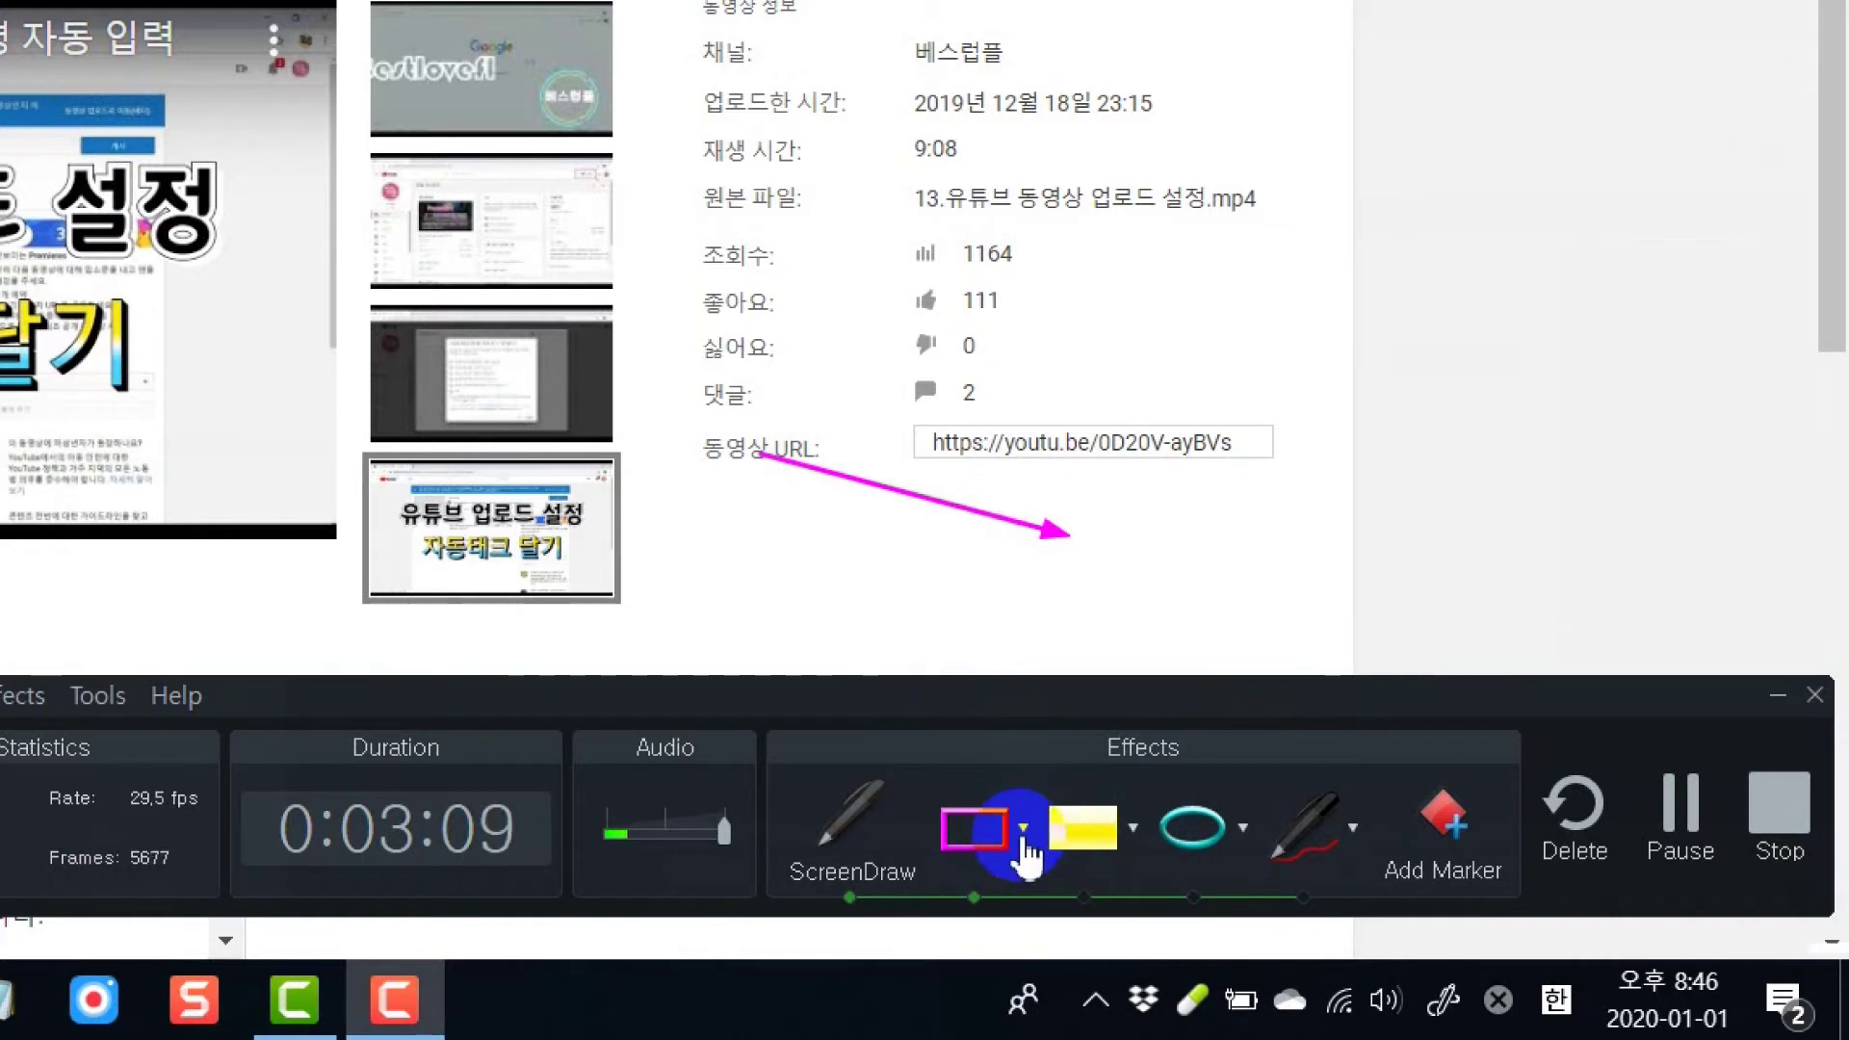
Step: Open the drawing tool choices for the magenta frame effect in ScreenDraw
click(1025, 836)
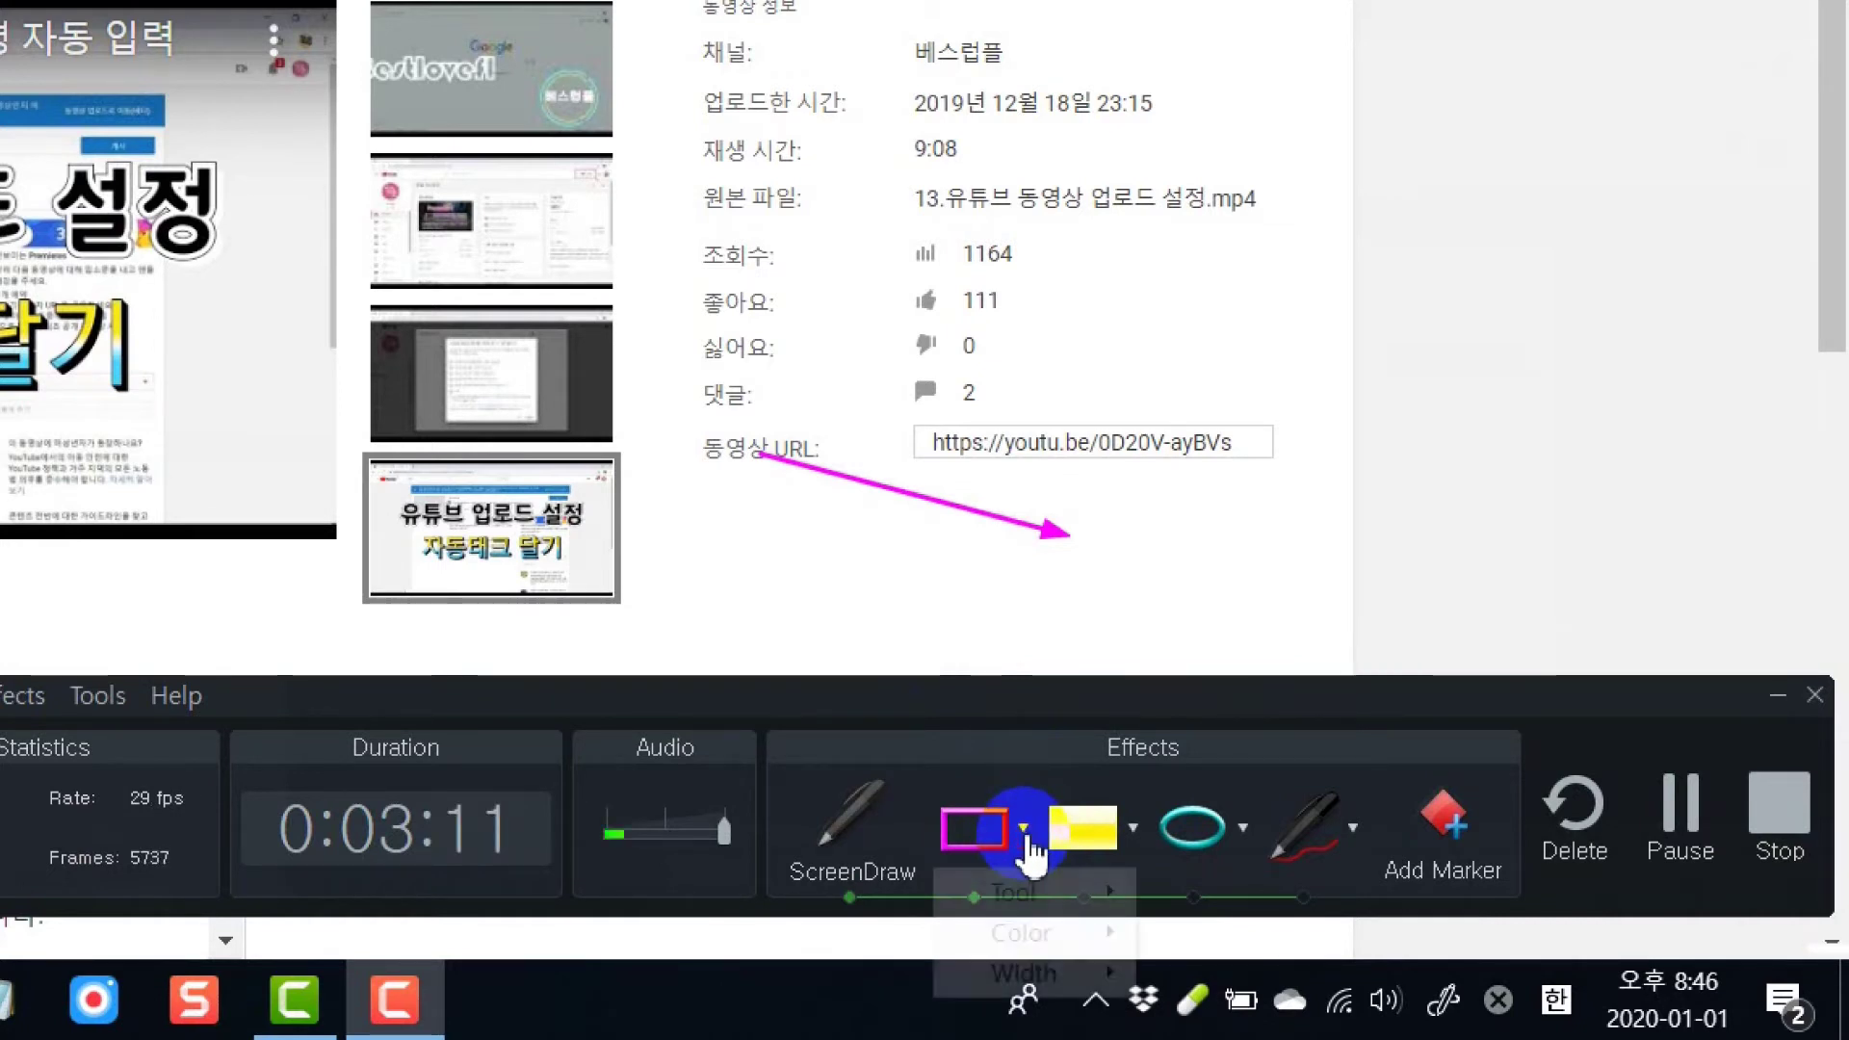
mouse_move(1066, 897)
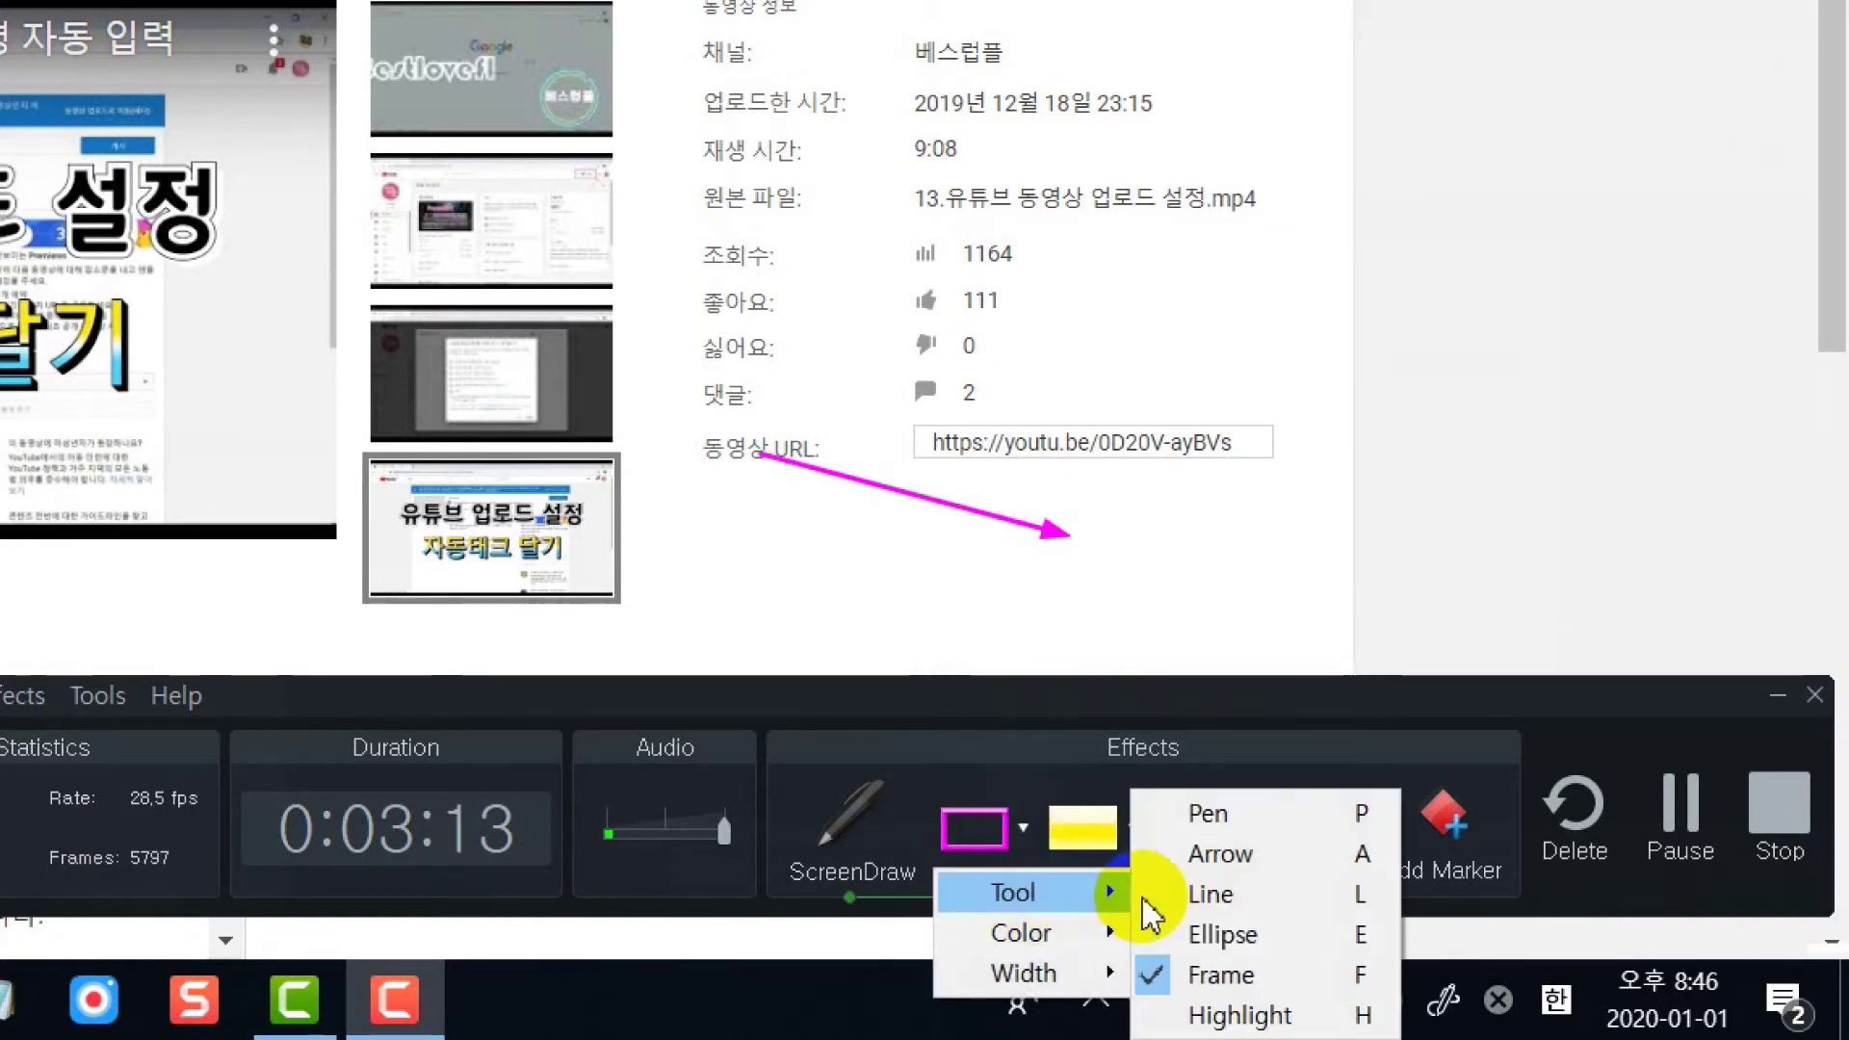